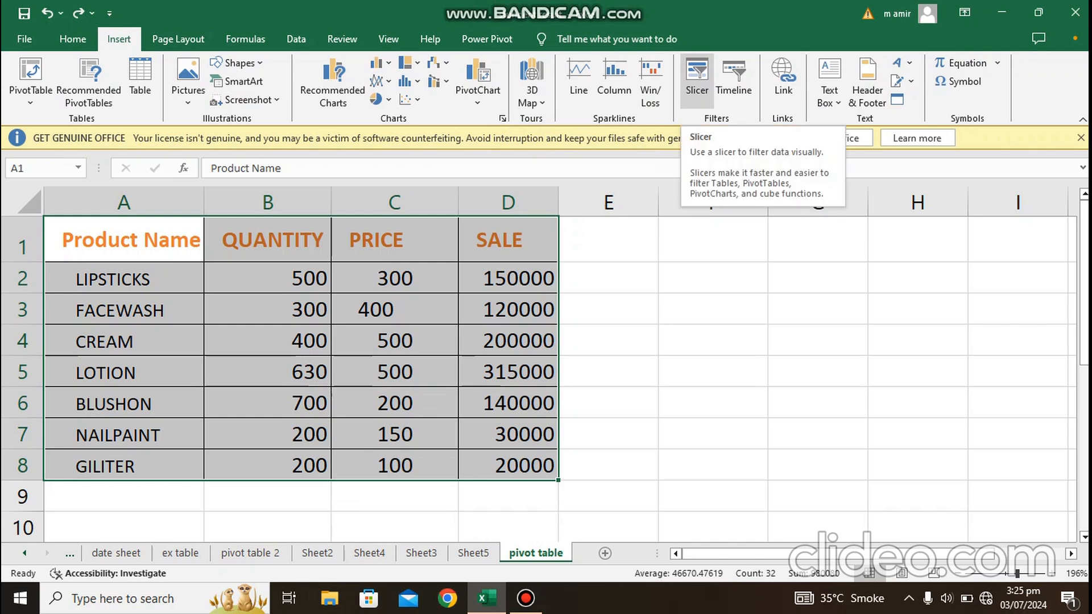
Step: Create a PivotTable on a new worksheet from the product data in A1:D8
drag(124, 240, 508, 466)
click(30, 73)
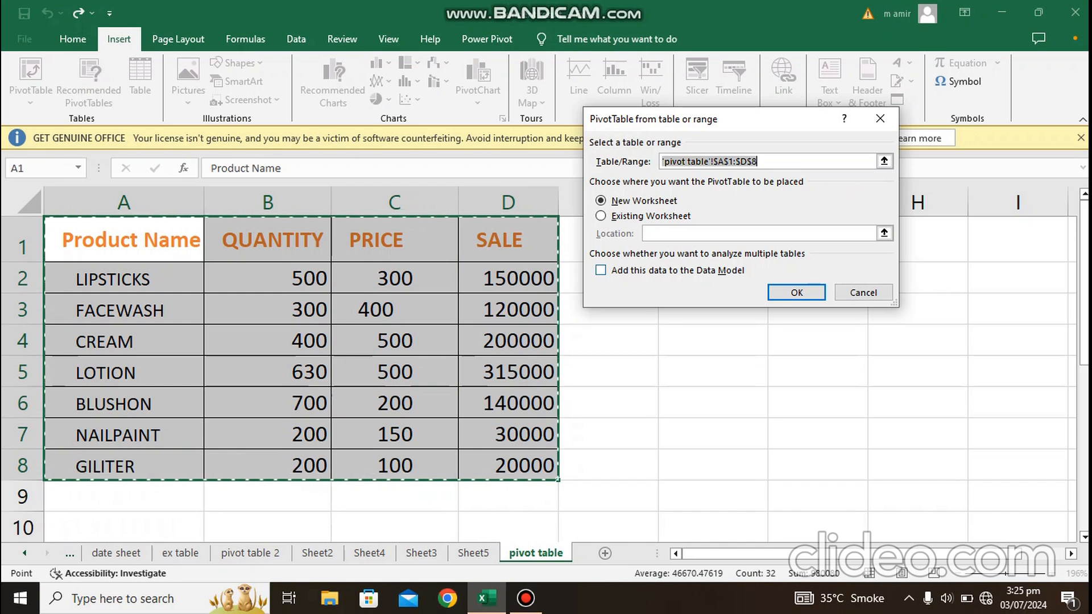
click(797, 293)
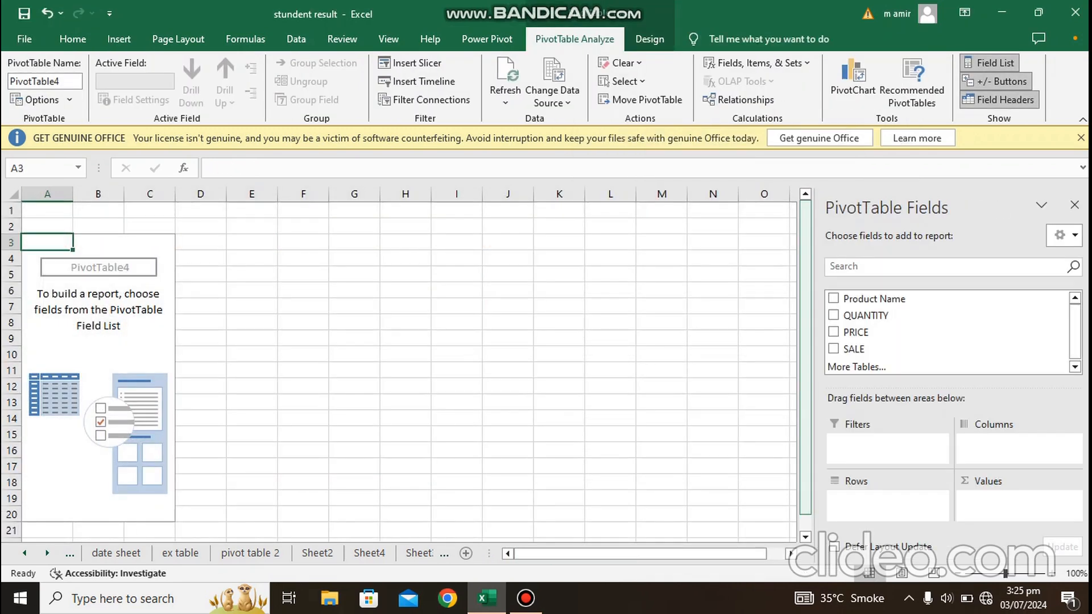
Step: Add Product Name as the PivotTable's rows and QUANTITY and SALE as summed values
click(834, 298)
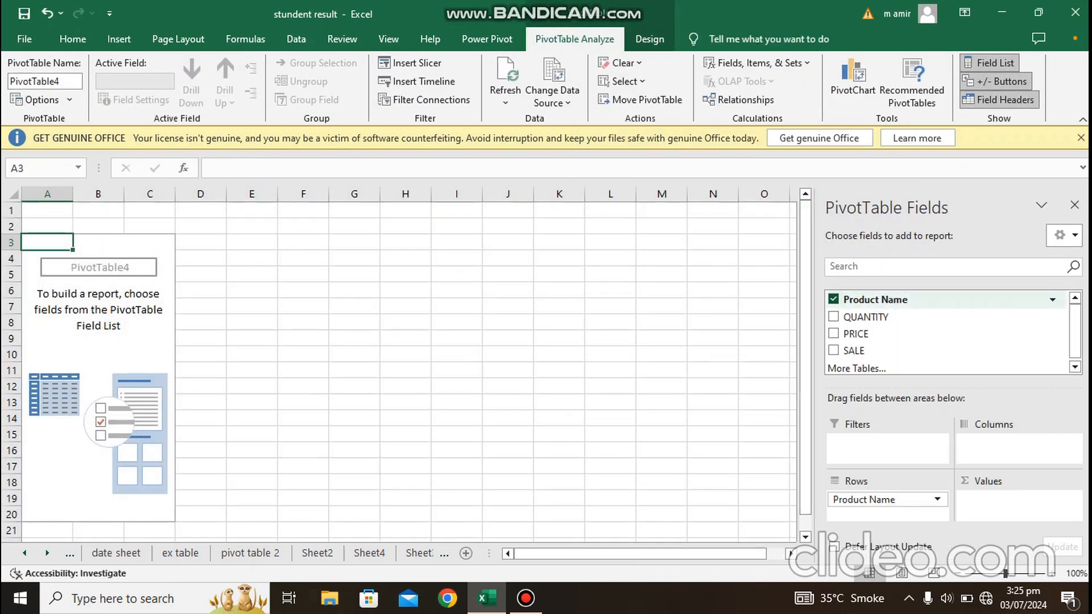
click(834, 316)
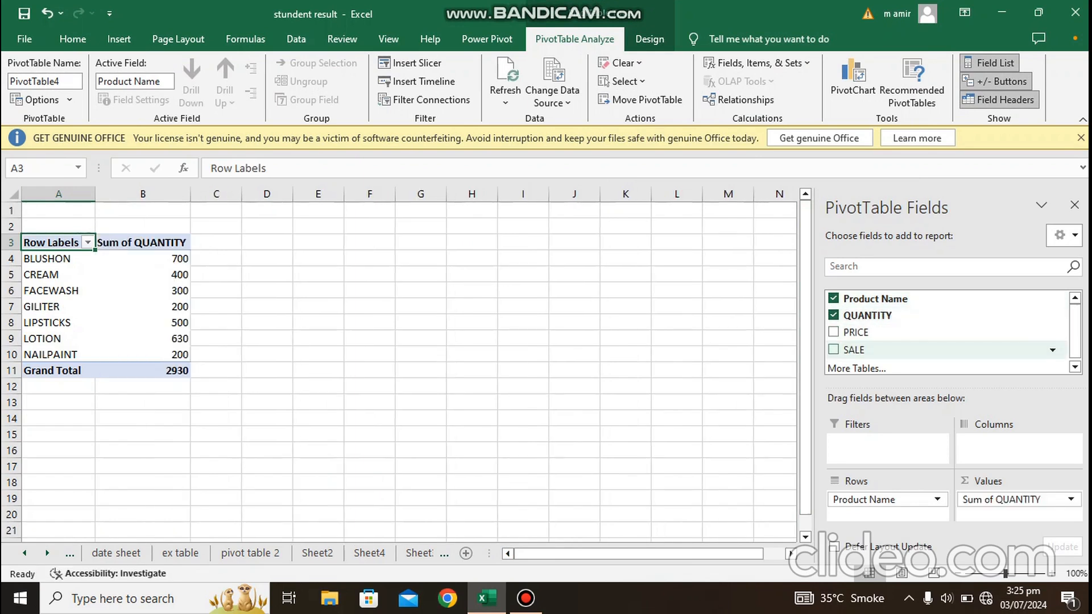
click(834, 349)
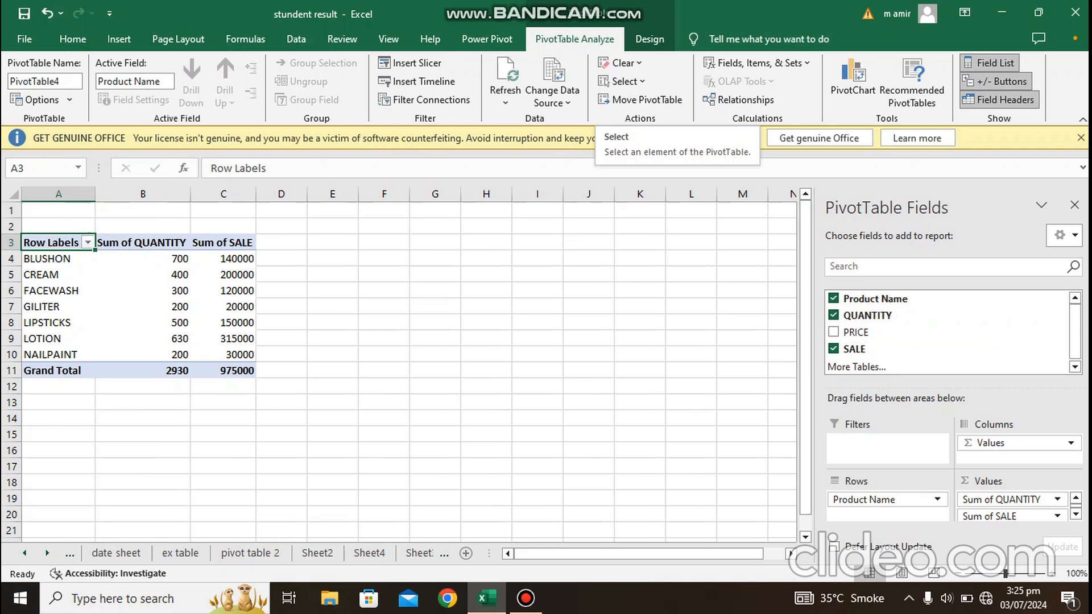
Step: Insert slicers for the Product Name, PRICE and SALE fields of the PivotTable
click(119, 39)
click(696, 77)
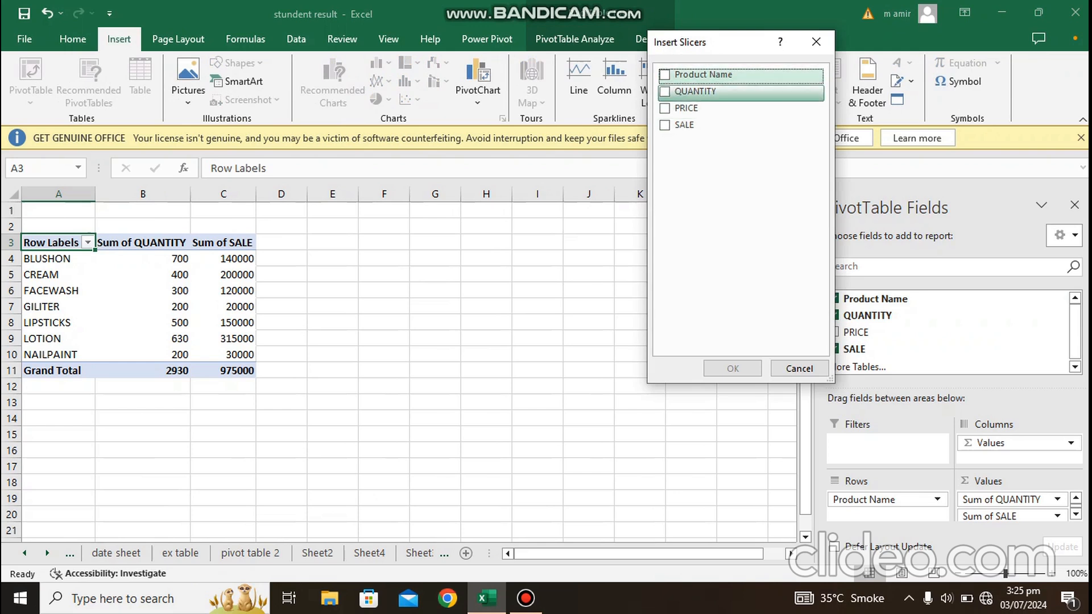
click(665, 74)
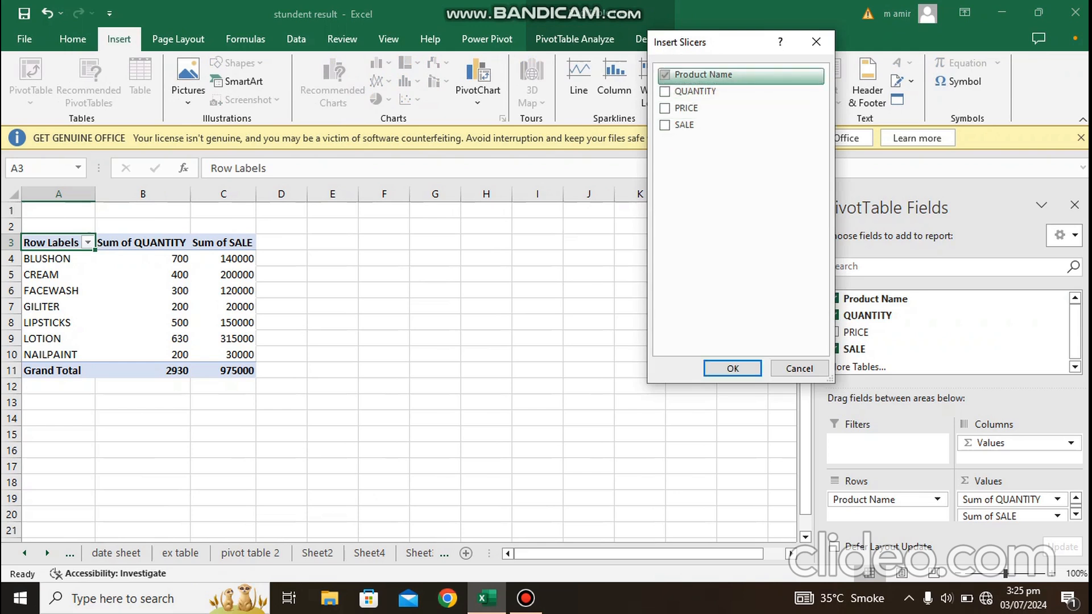
click(664, 108)
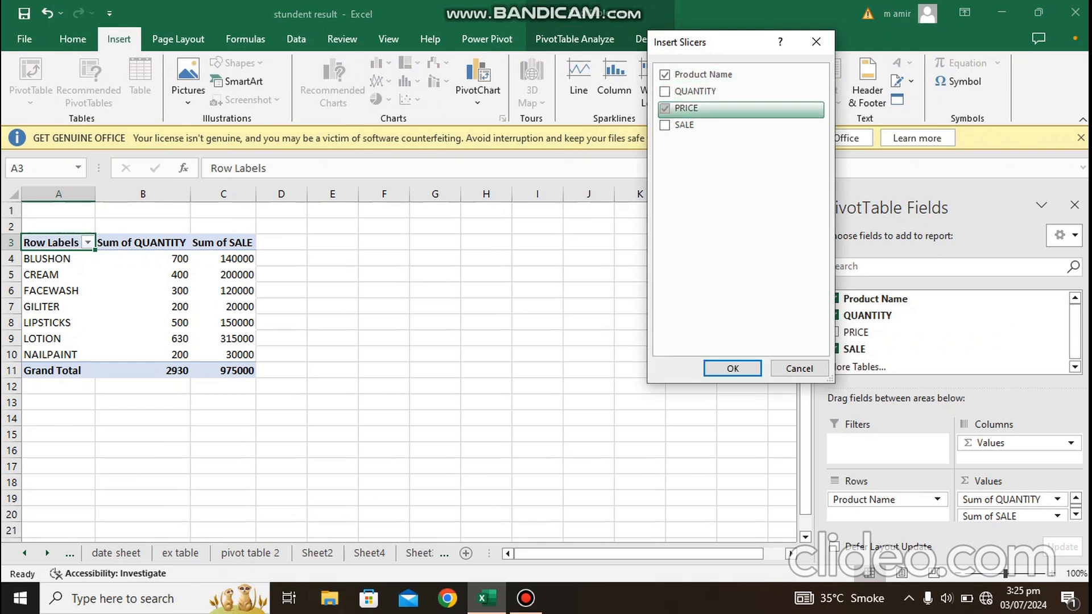
click(665, 125)
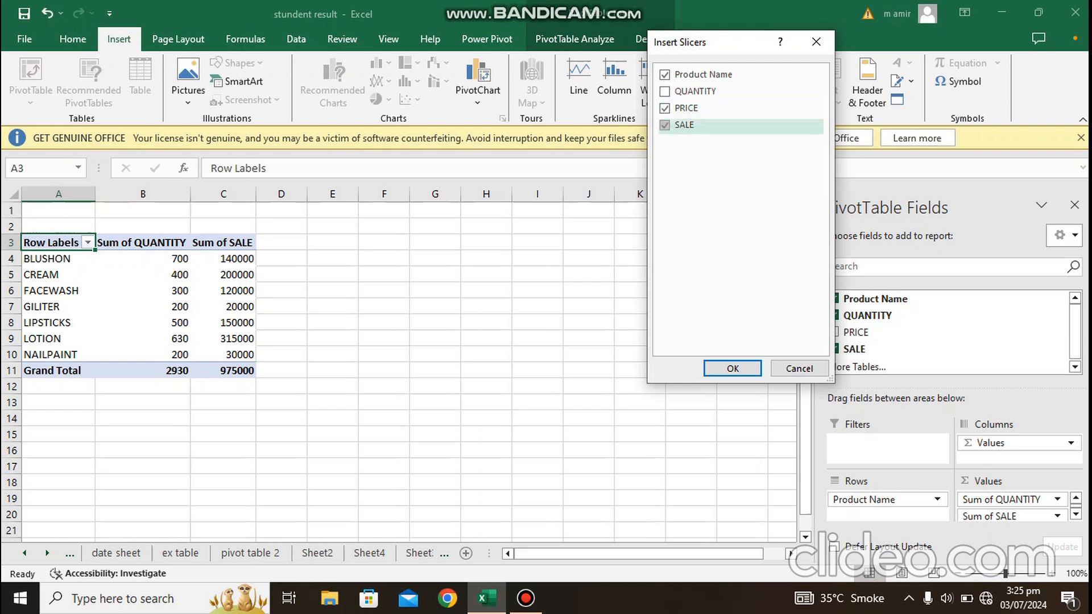
click(733, 369)
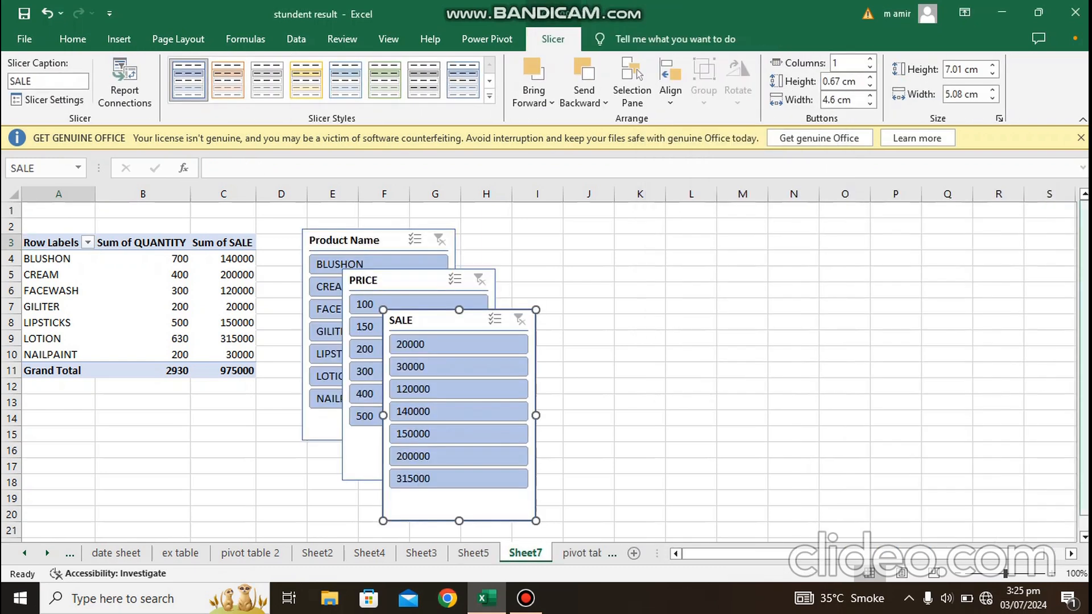
Step: Spread the Product Name, PRICE and SALE slicers side by side, in that order, clear of the PivotTable
drag(448, 320, 913, 263)
drag(399, 280, 738, 250)
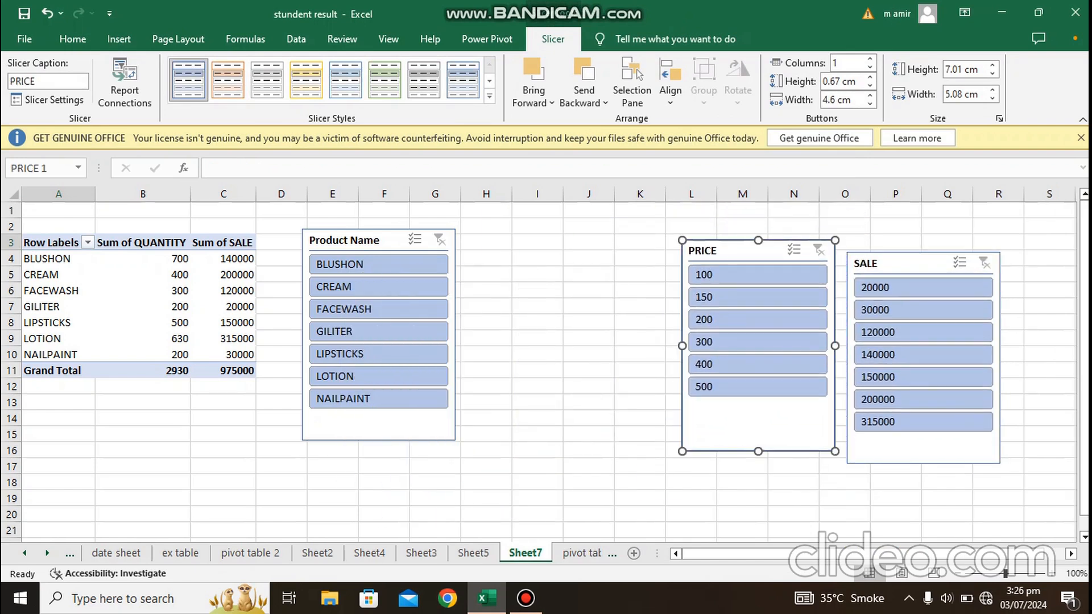
drag(353, 240, 538, 248)
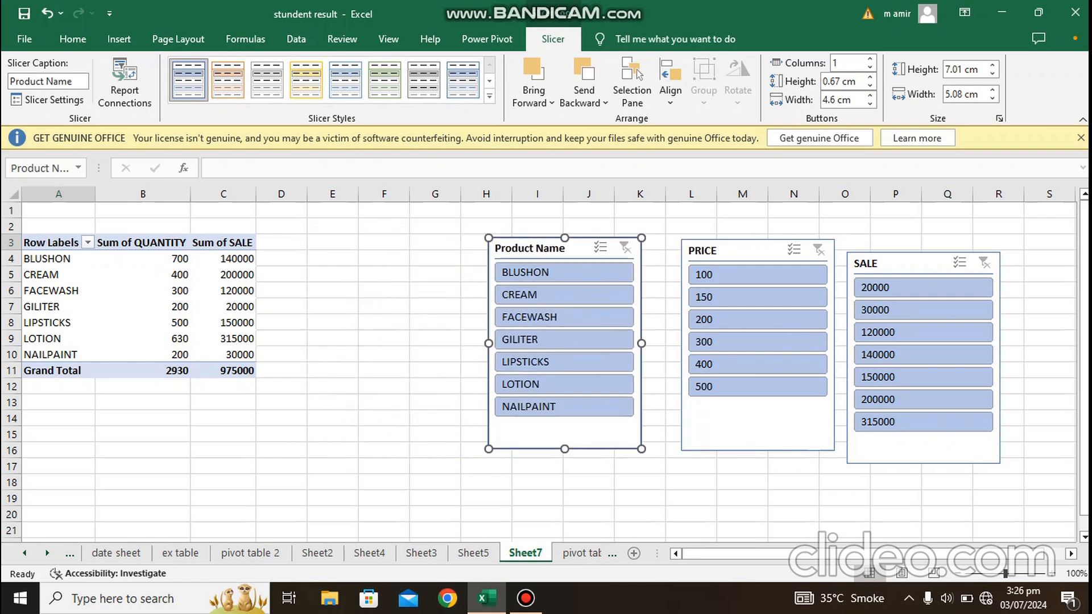
Step: Narrow the Product Name and PRICE slicers to about 3.18 cm and the SALE slicer to about 3.57 cm, leaving the SALE filter cleared
drag(642, 343, 583, 343)
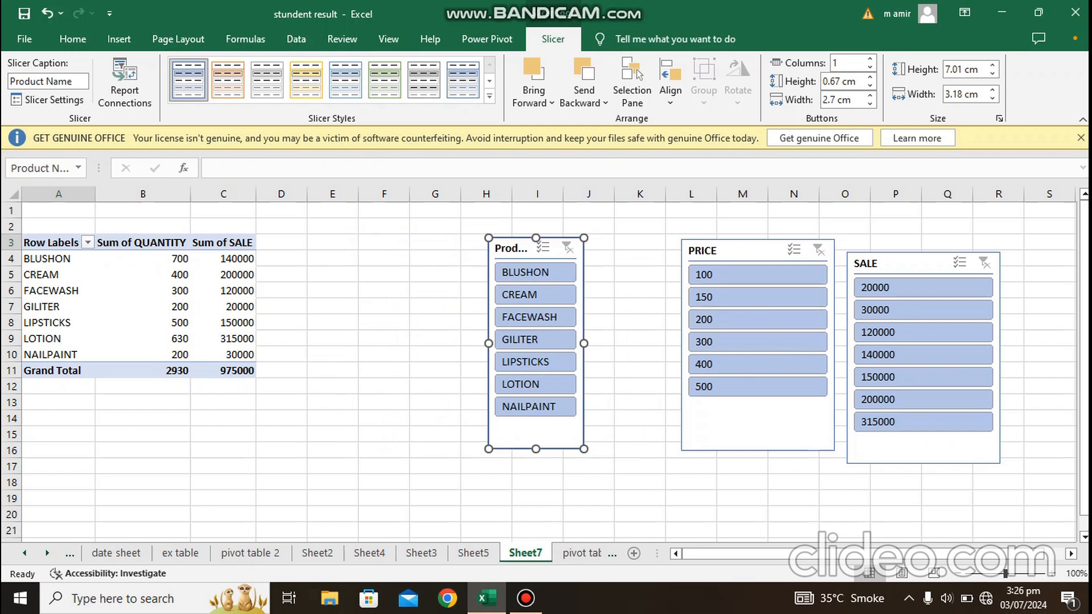
click(741, 248)
drag(835, 345, 778, 345)
click(923, 354)
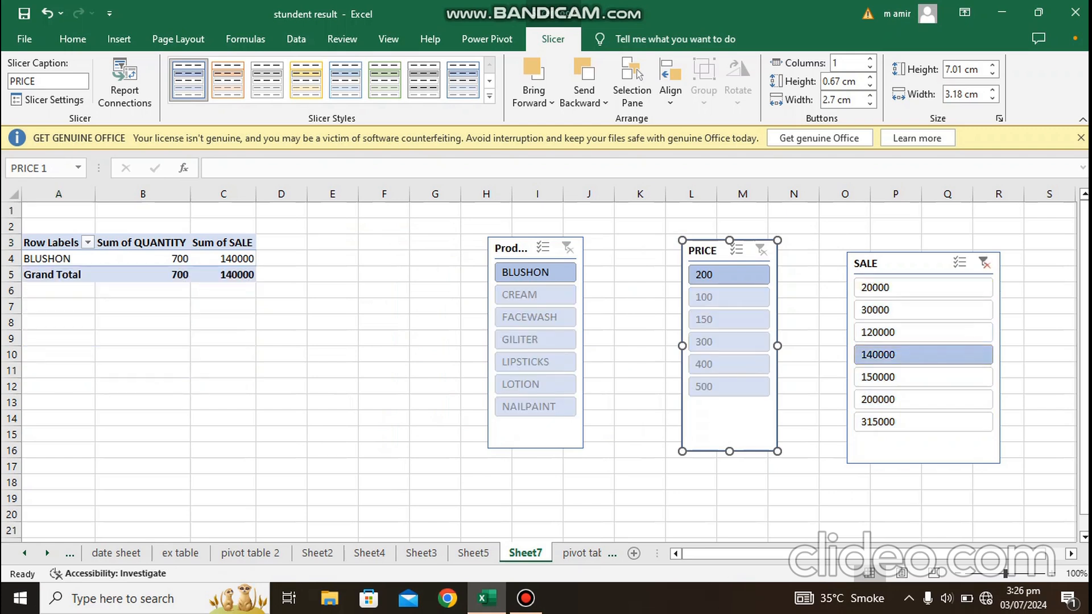
drag(1001, 359, 956, 359)
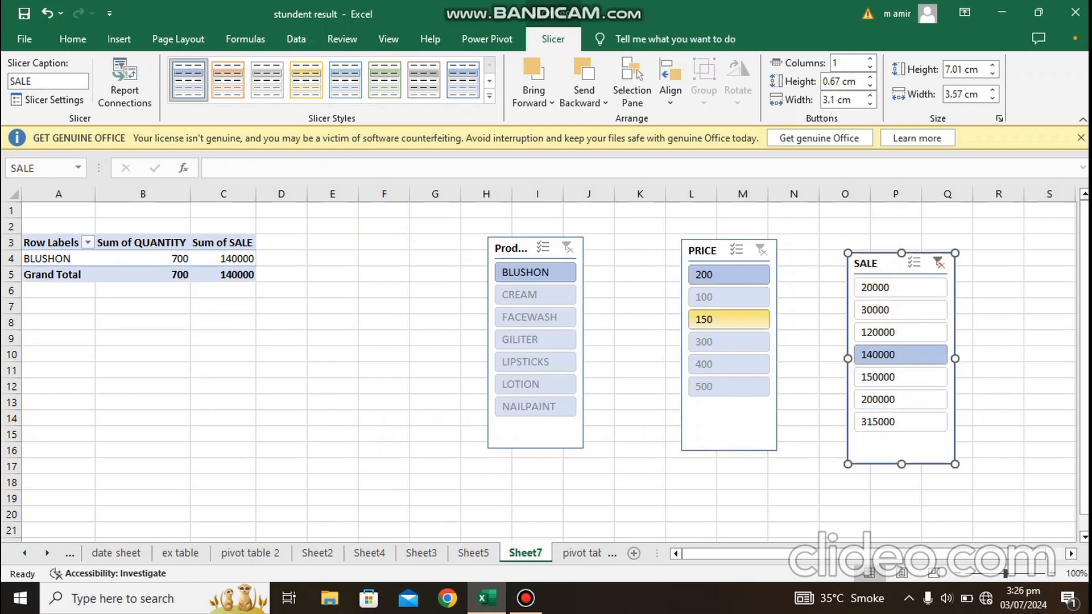
click(761, 250)
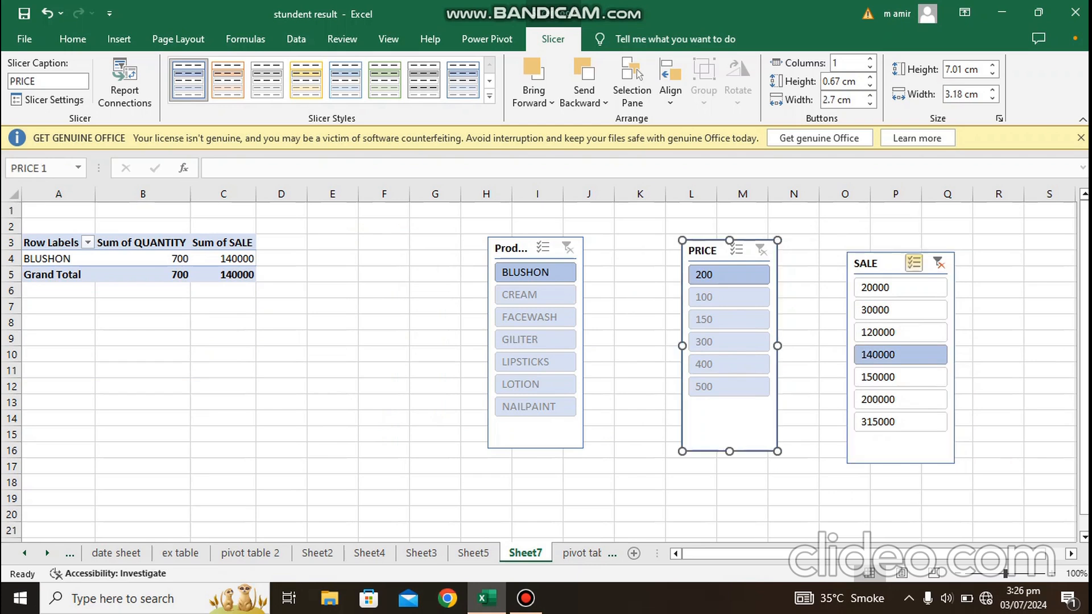
click(939, 263)
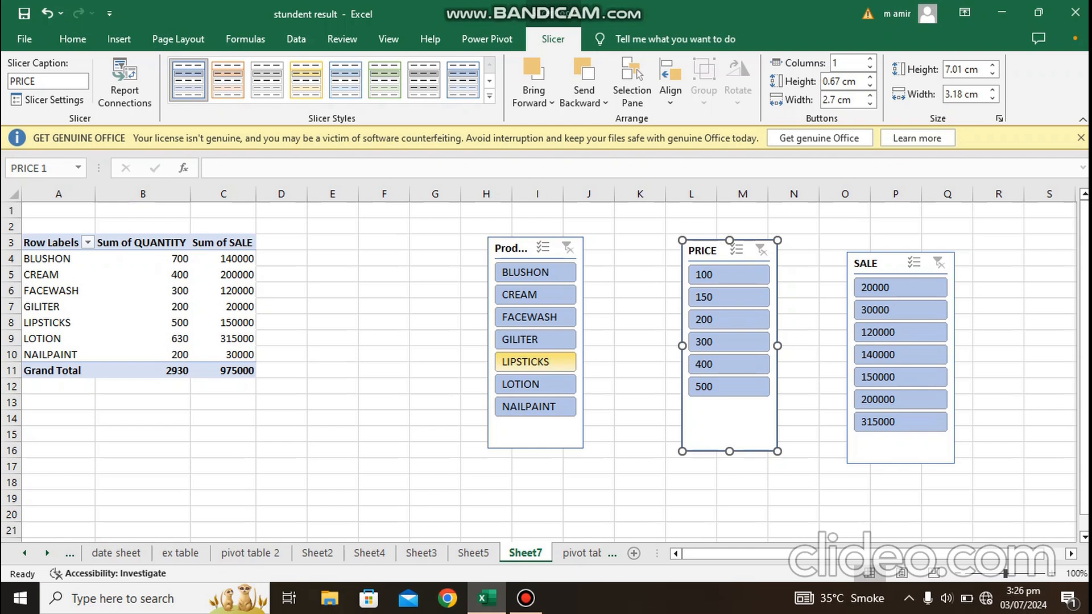
Step: Filter the PivotTable with the Product Name slicer by LIPSTICKS, CREAM, GILITER and FACEWASH, ending with only LIPSTICKS selected
click(534, 362)
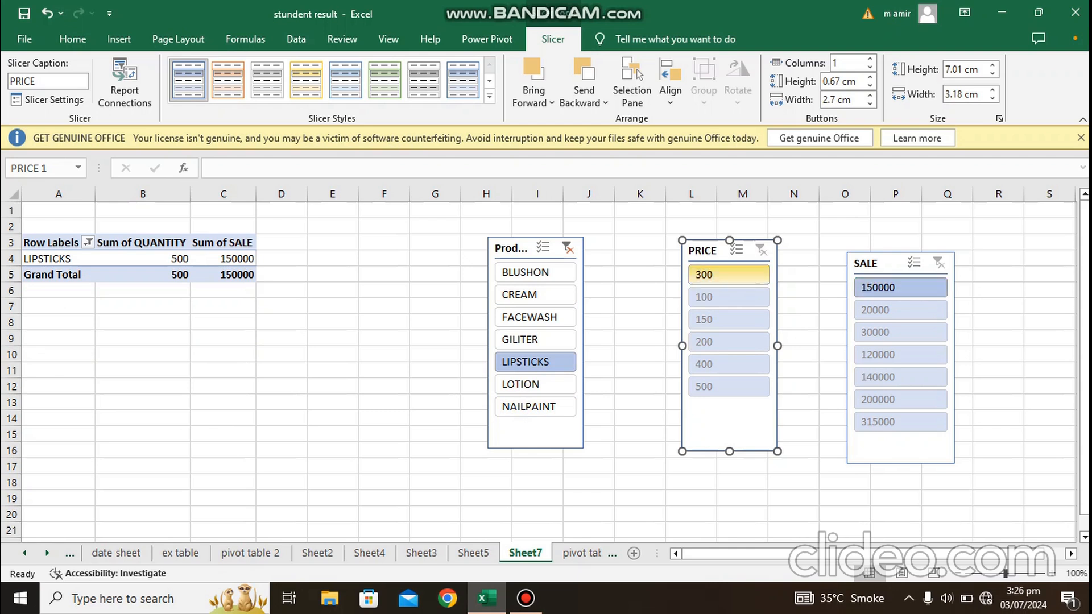
click(535, 294)
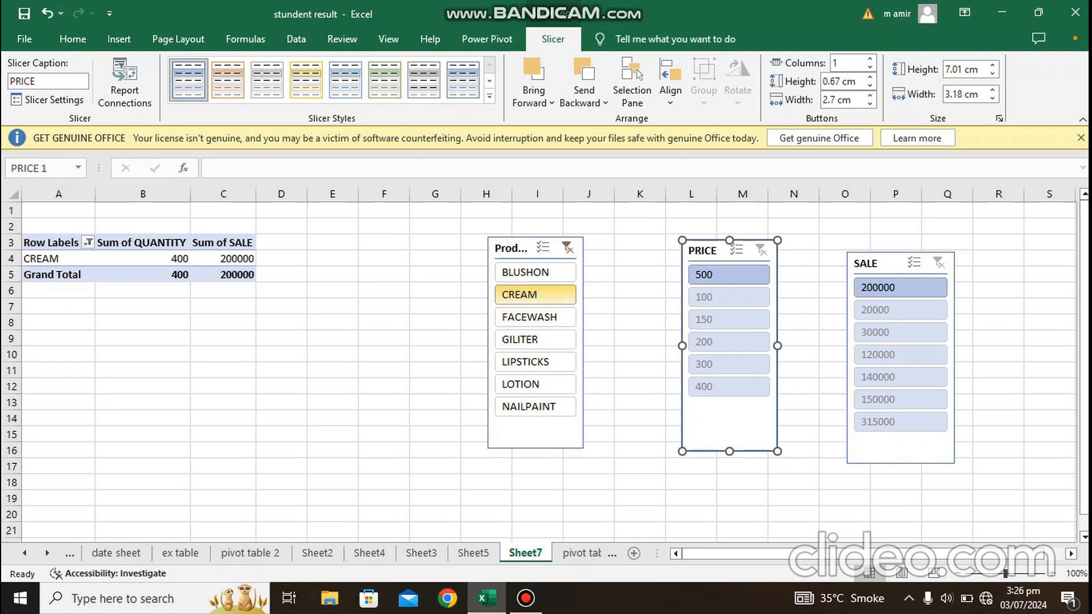
ctrl+click(536, 339)
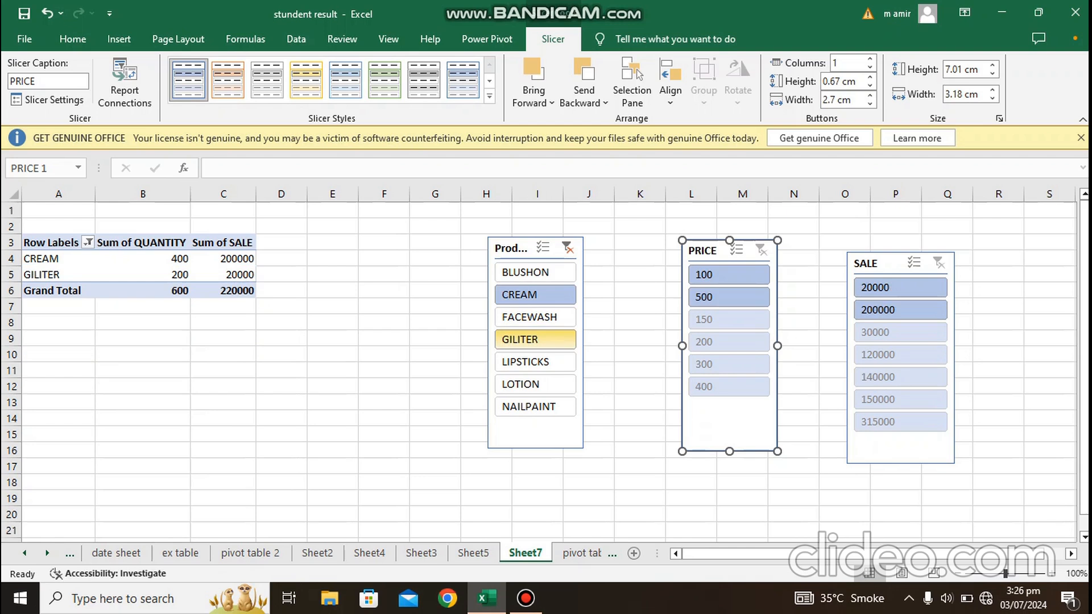
click(535, 317)
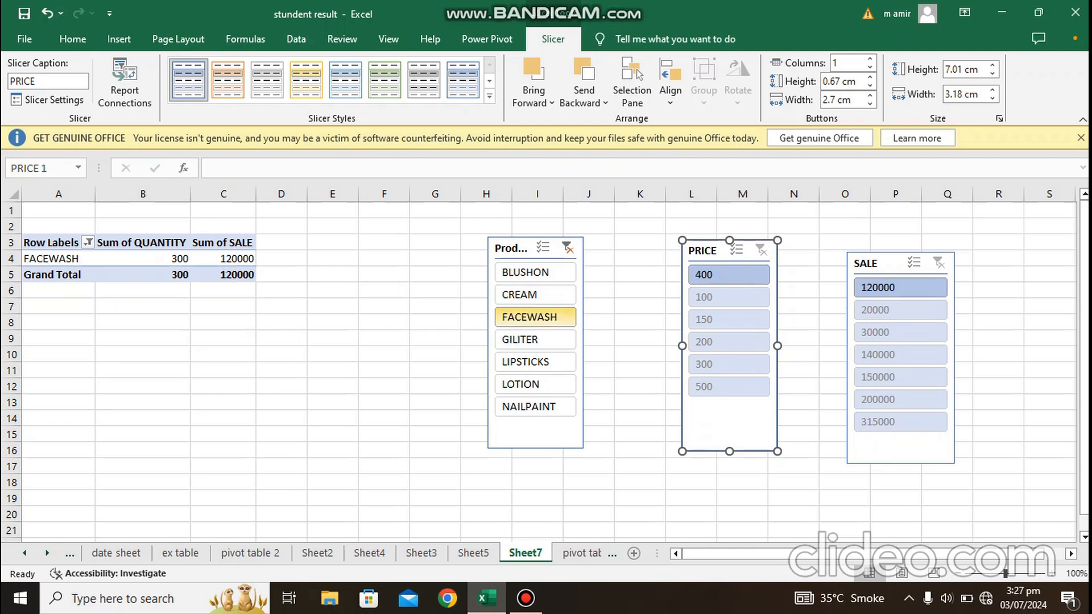
ctrl+click(535, 339)
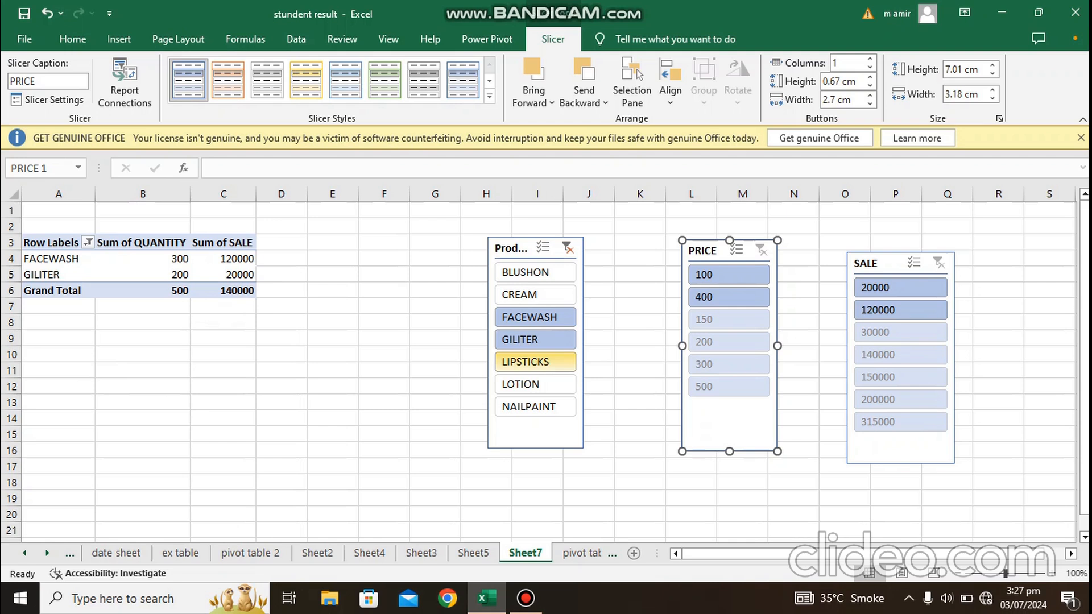
click(535, 362)
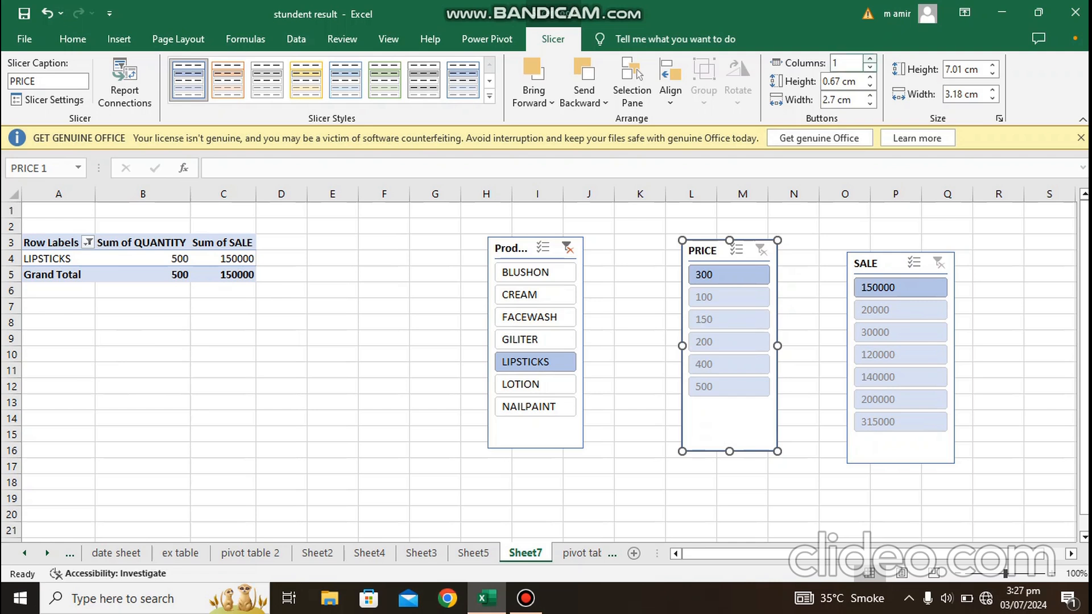
Step: Apply the fifth slicer style, in light blue, to the PRICE and Product Name slicers
click(267, 81)
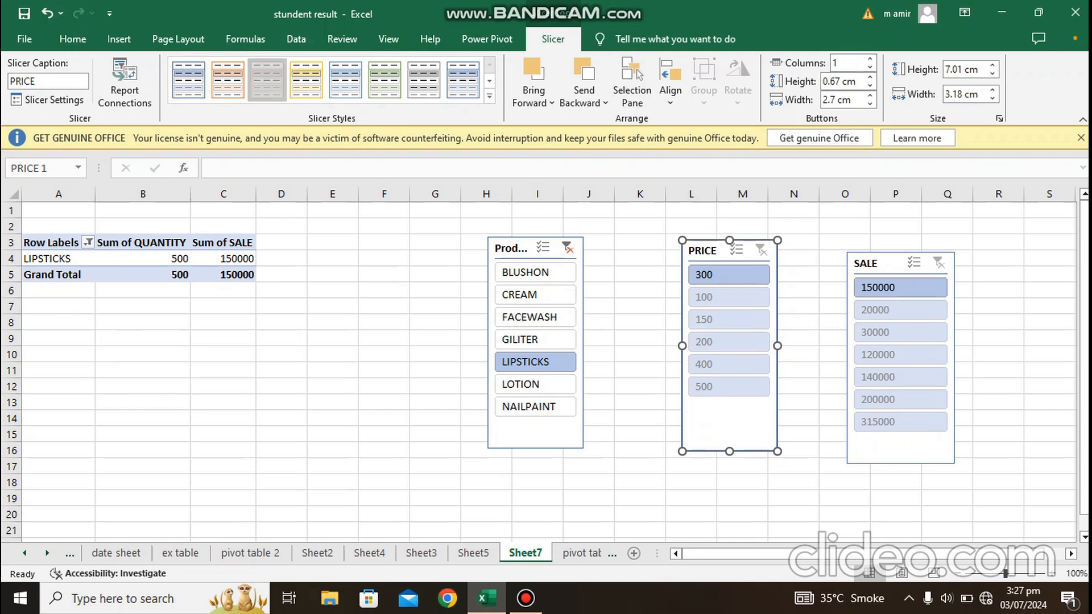
click(345, 80)
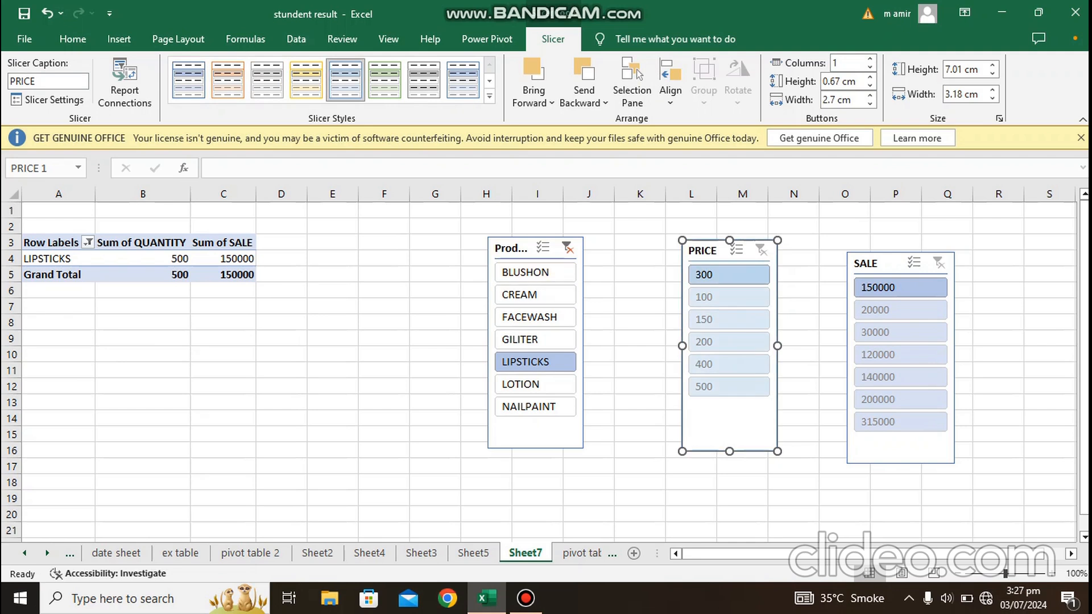
click(515, 248)
click(306, 81)
click(346, 81)
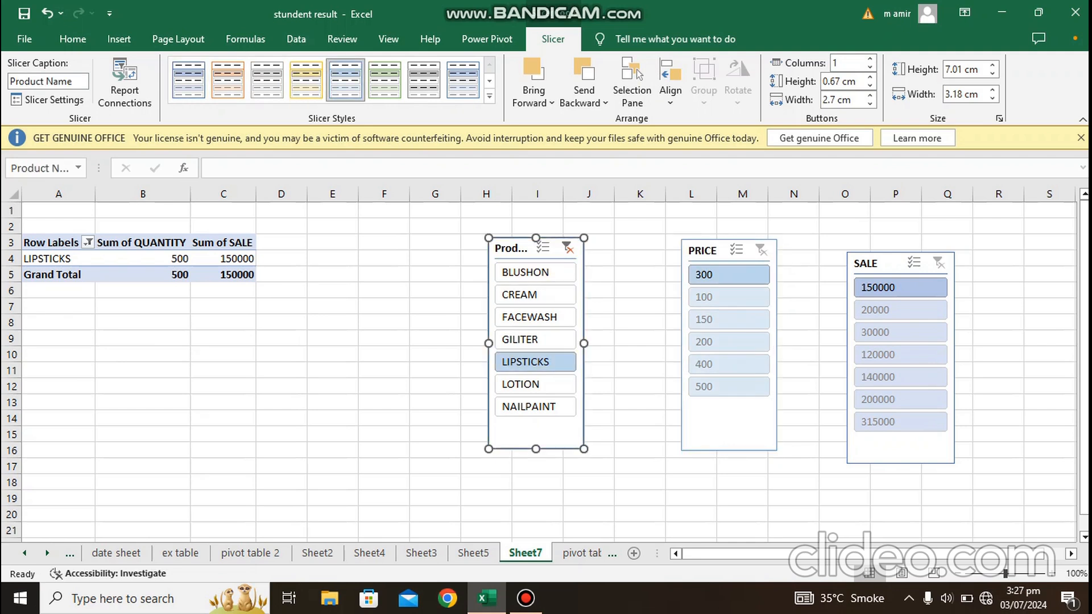
Step: Try arranging the Product Name slicer's buttons in multiple columns and return to one column
click(870, 58)
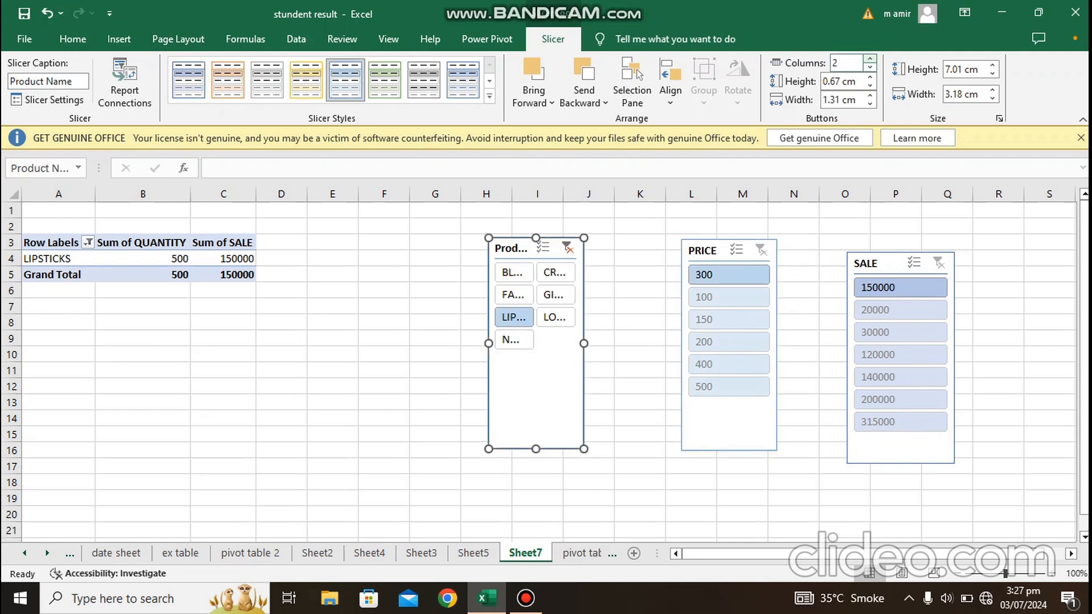
click(870, 58)
click(871, 67)
click(871, 68)
Step: Set the Product Name slicer's button height to 1.2 cm and button width to 3 cm
click(871, 77)
click(870, 76)
click(870, 77)
click(870, 77)
click(871, 77)
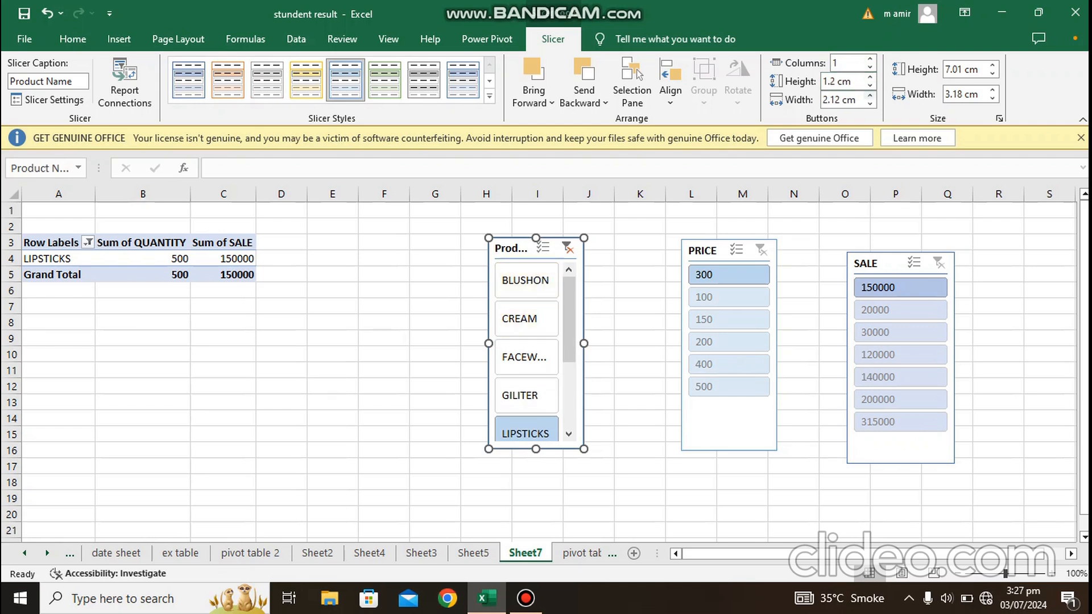
click(870, 96)
click(871, 95)
click(871, 95)
click(870, 95)
click(870, 95)
click(870, 95)
click(870, 95)
Step: Set the overall size of the Product Name slicer to 8.1 cm high and 3.5 cm wide
click(993, 65)
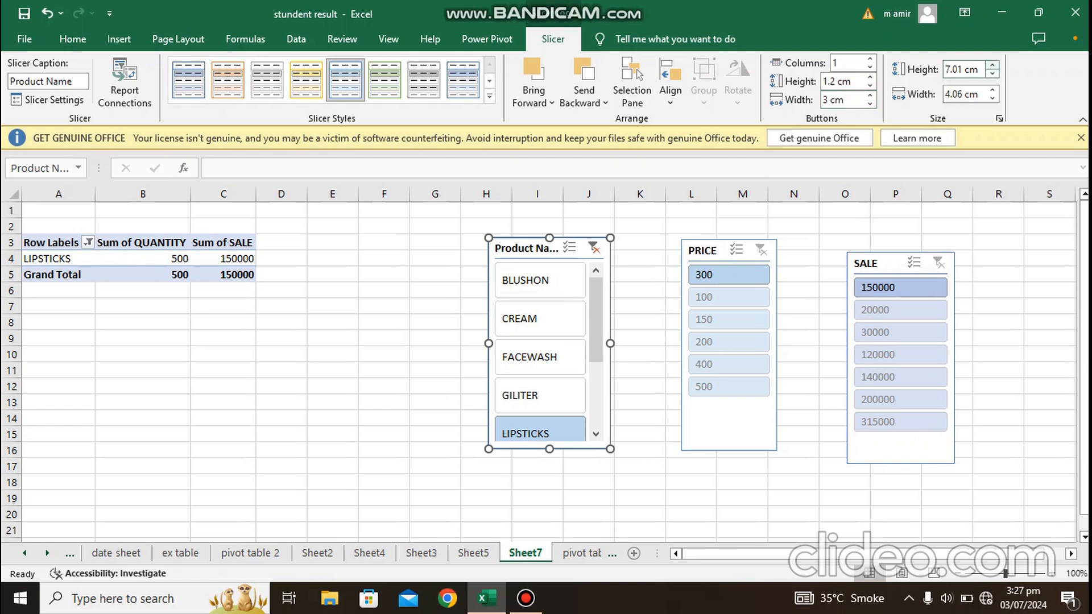
click(992, 65)
click(993, 64)
click(992, 65)
click(993, 65)
click(993, 65)
click(993, 64)
click(992, 65)
click(993, 64)
click(993, 98)
click(993, 97)
click(992, 98)
click(992, 98)
click(993, 98)
click(992, 98)
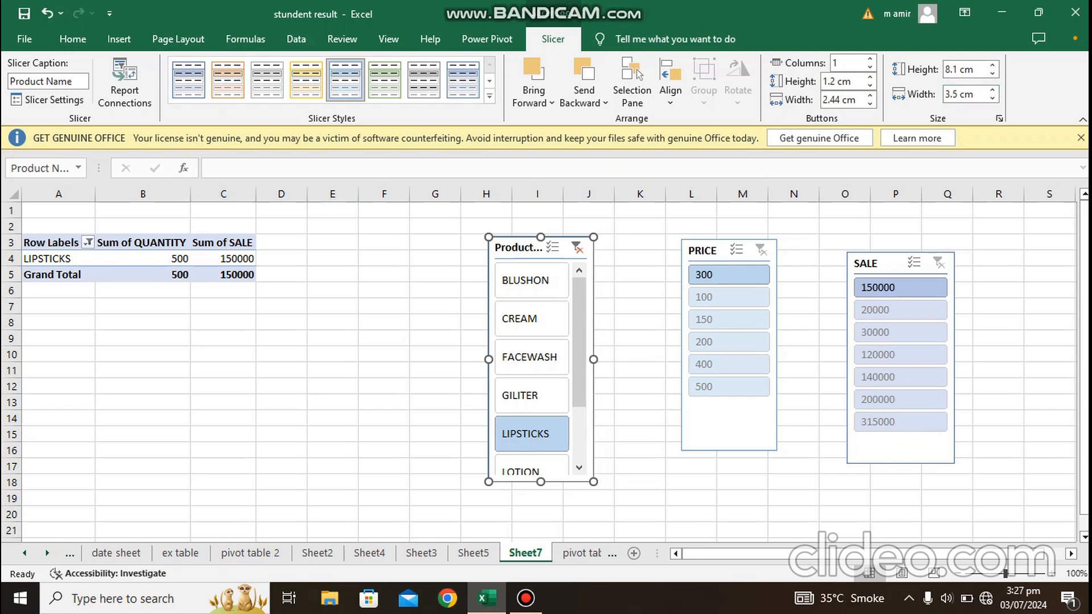
Step: Go back to the pivot table sheet, view the Insert Hyperlink options for the selected data, and close them without adding a link
click(582, 554)
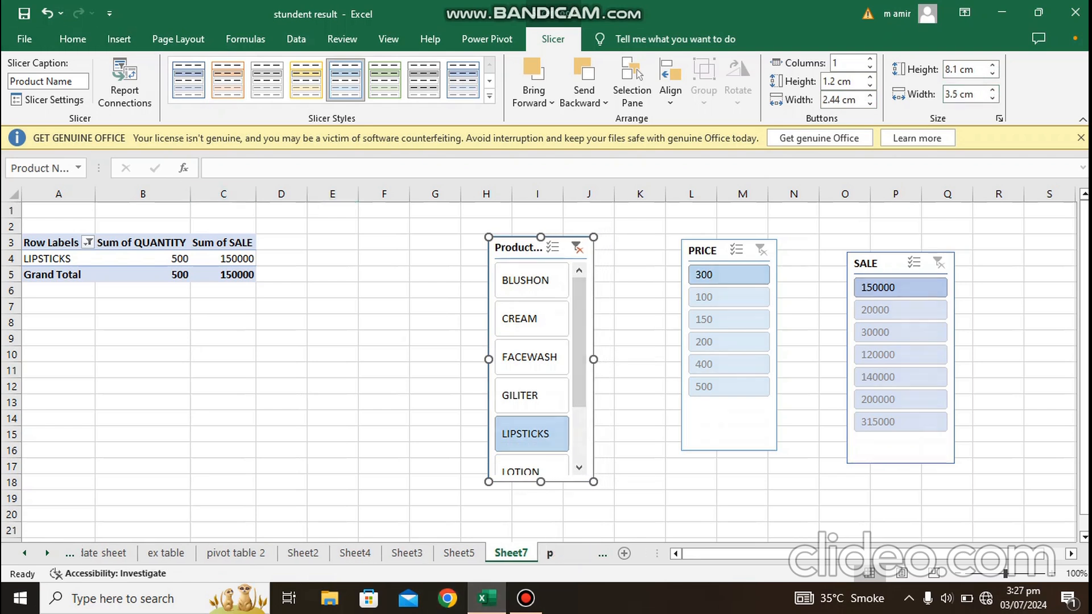
click(119, 39)
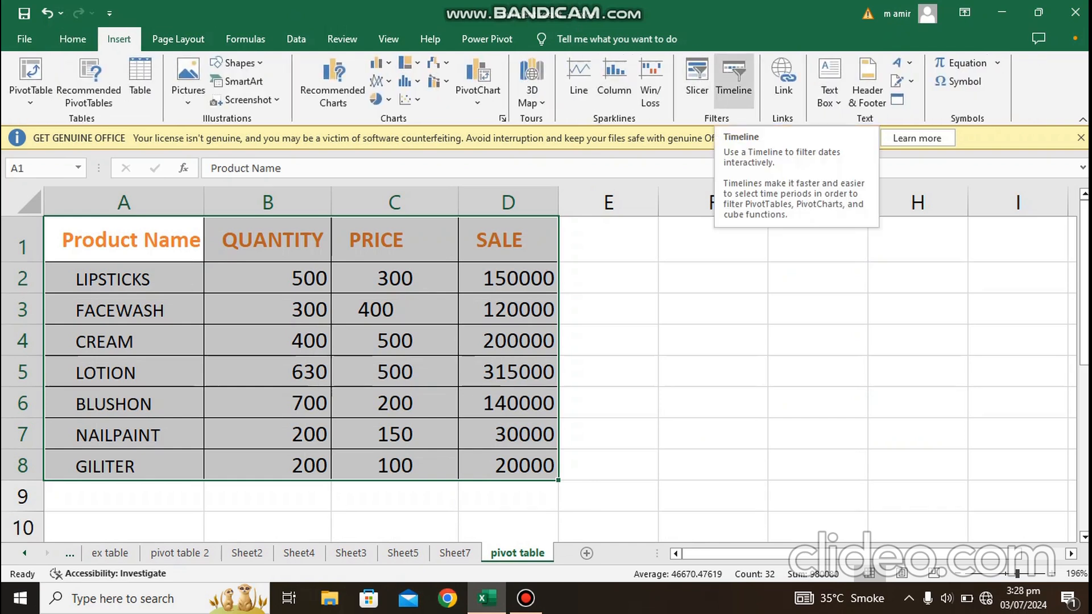
click(784, 80)
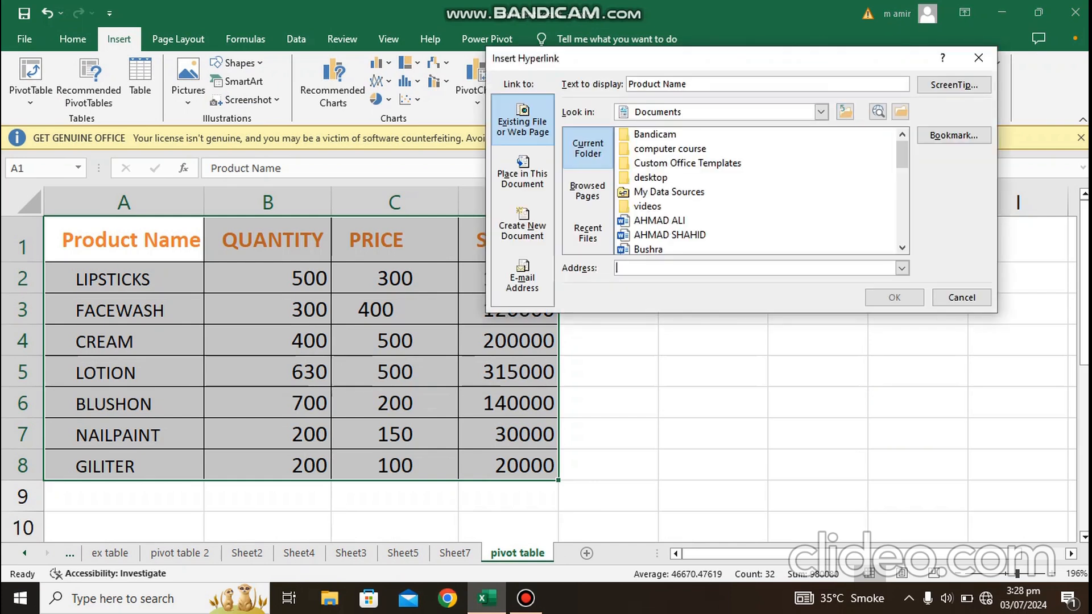
click(978, 58)
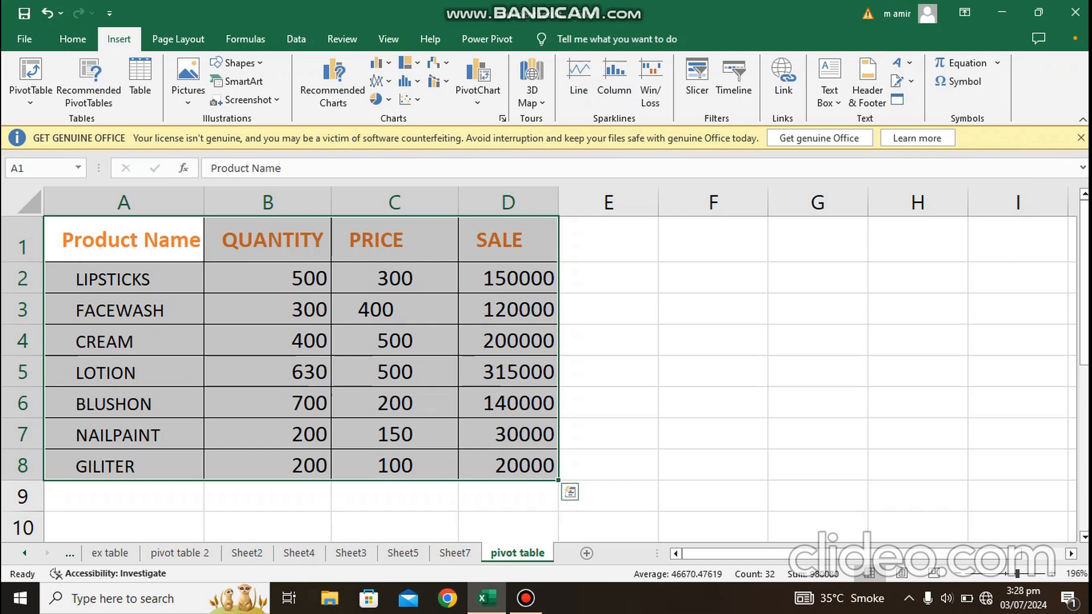
Step: Merge and center cells E6:F6 beside the product sales table
click(609, 403)
drag(609, 403, 713, 403)
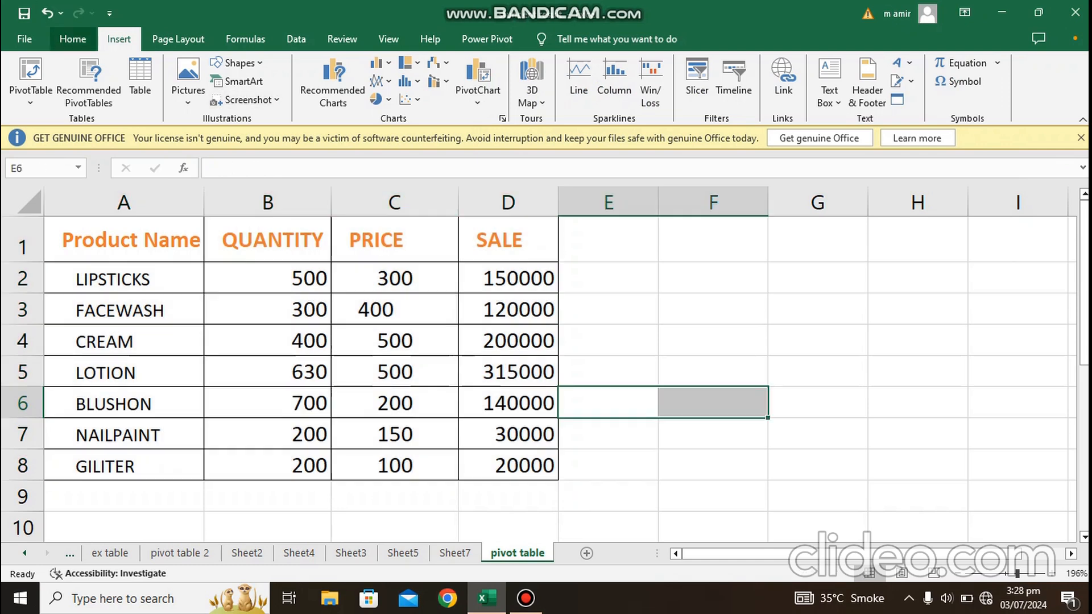
click(73, 39)
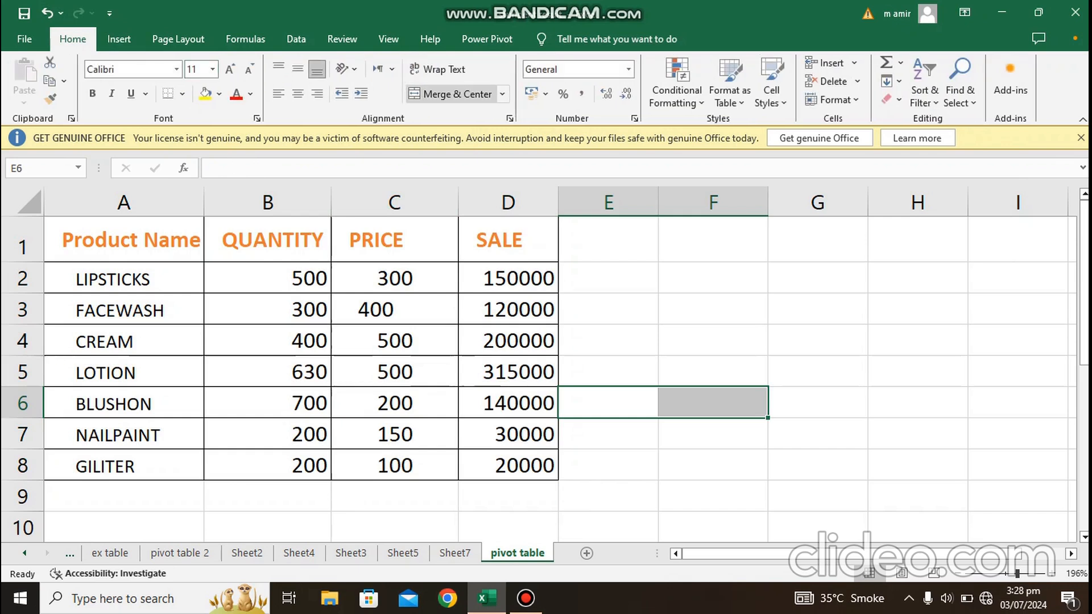
click(450, 94)
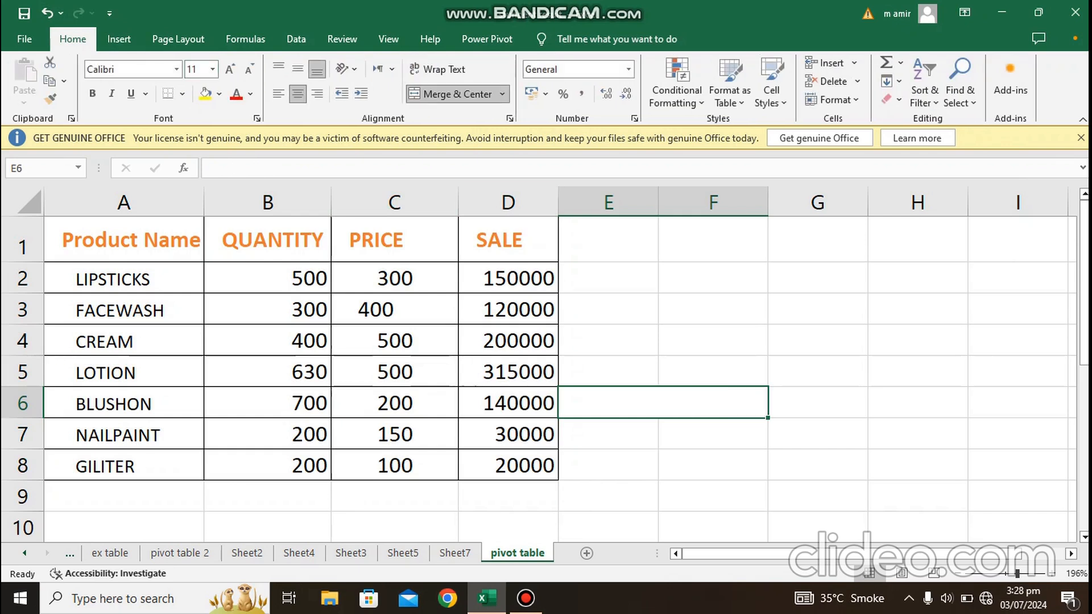
Step: Enter the text "student data" in the merged cell E6:F6
text(stu)
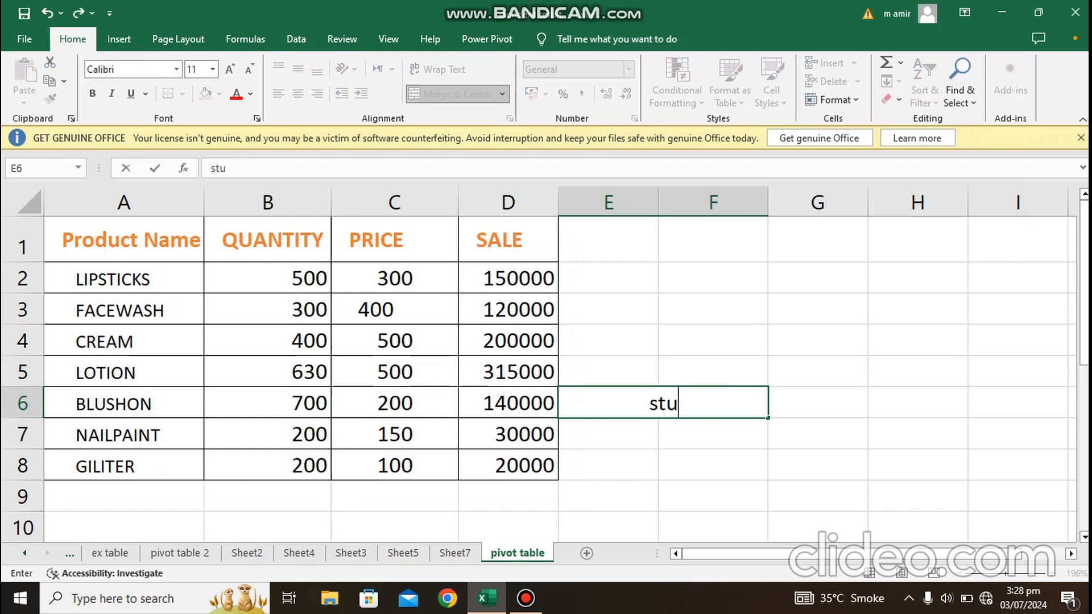
text(dent r)
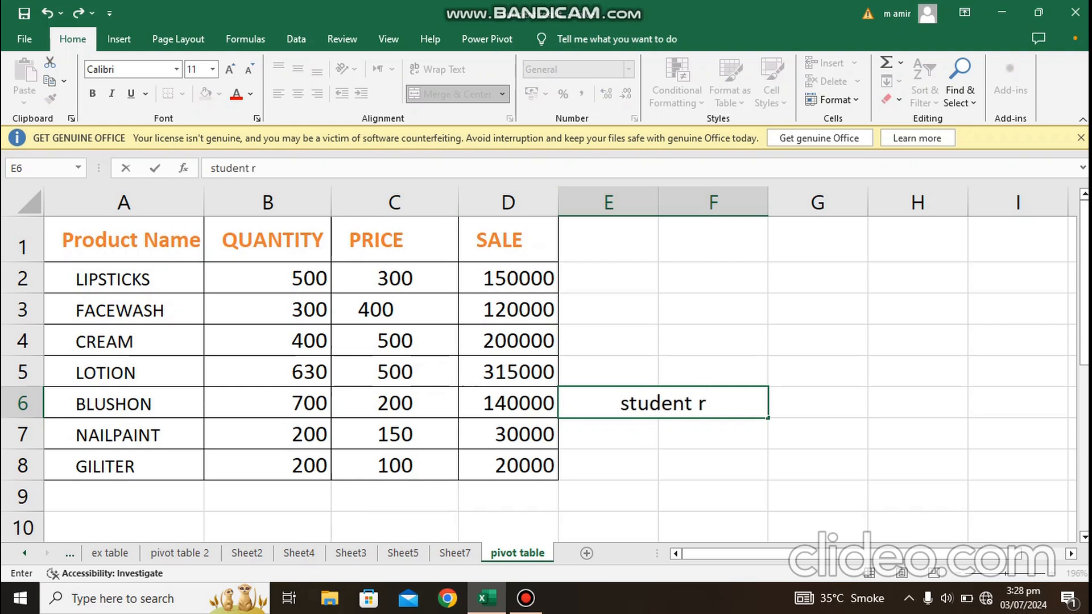
key(BackSpace)
text(data)
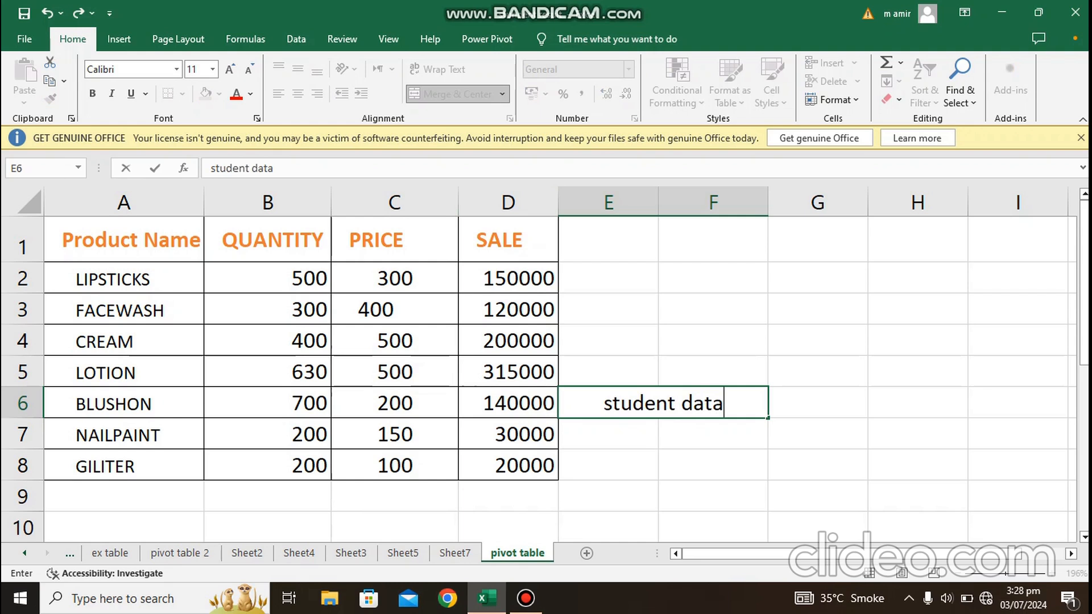
key(shift+Home)
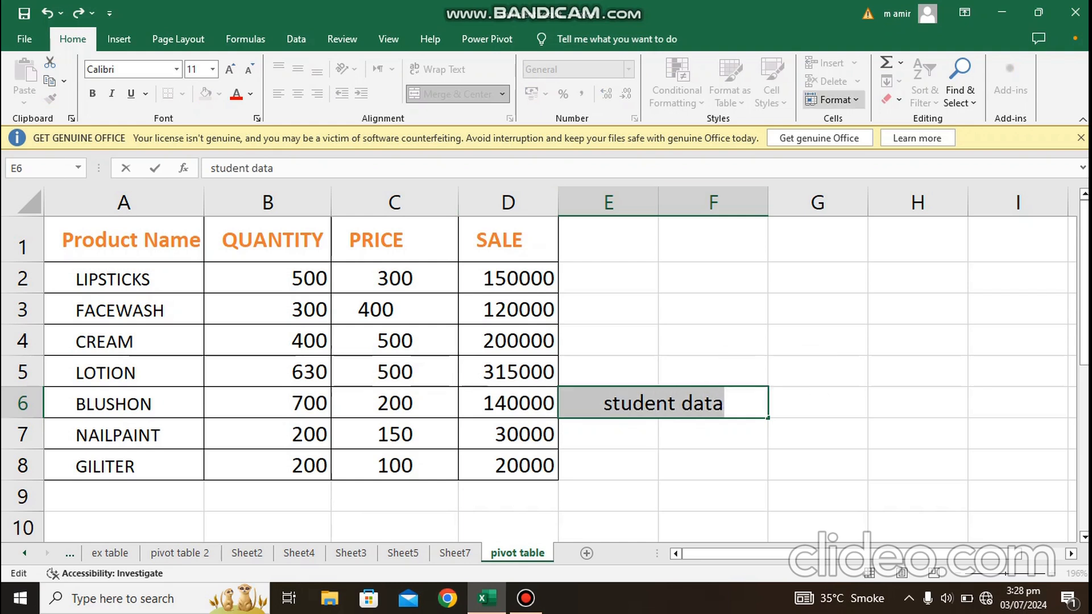
click(119, 39)
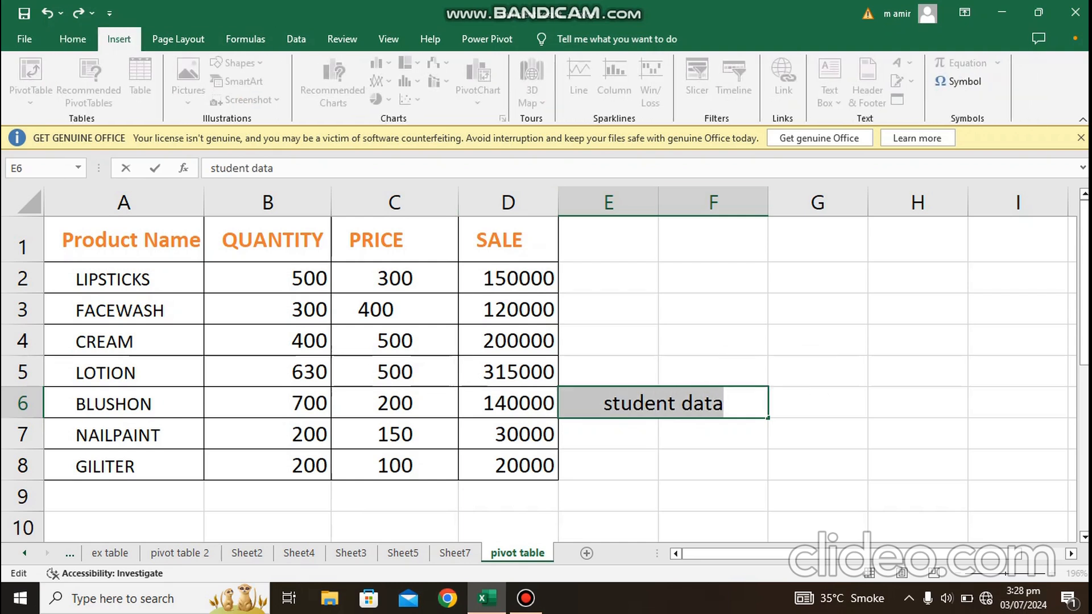
click(508, 403)
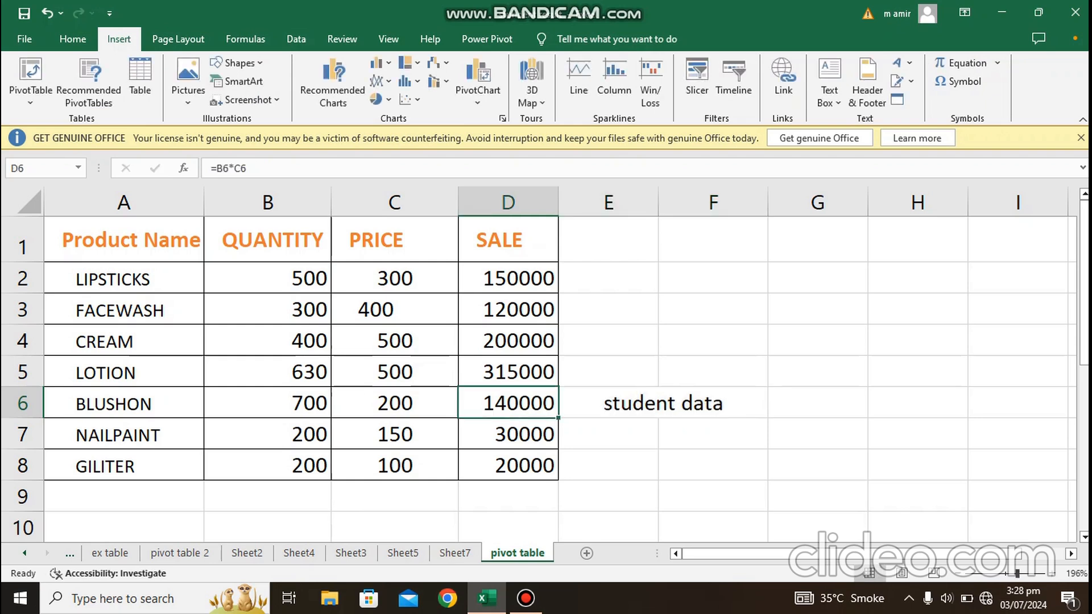
Step: Insert a hyperlink on the "student data" cell pointing to the Student Data workbook in the Desktop folder
click(660, 404)
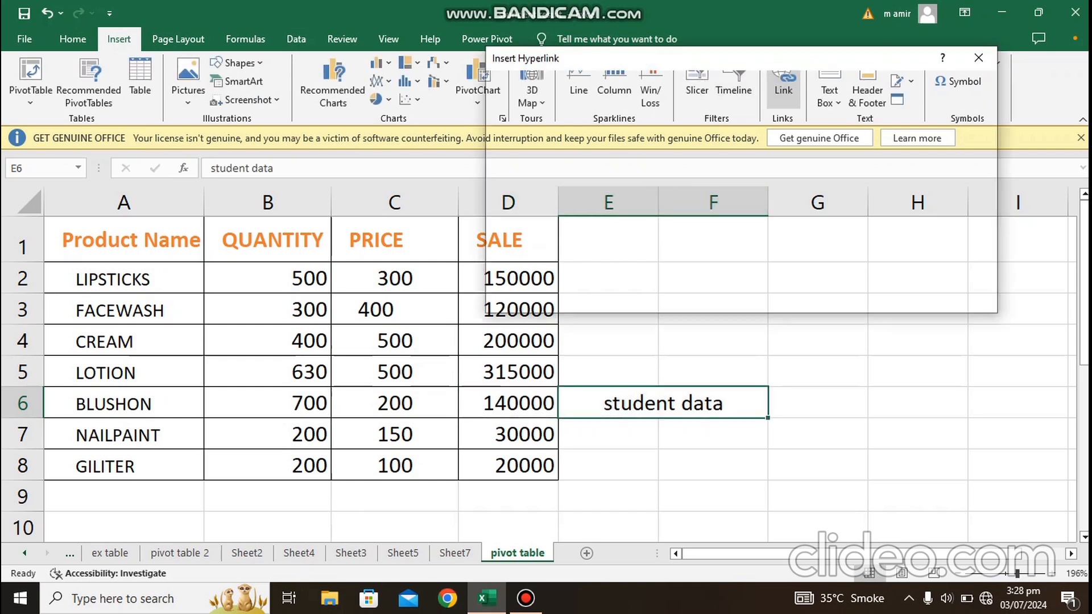
click(784, 77)
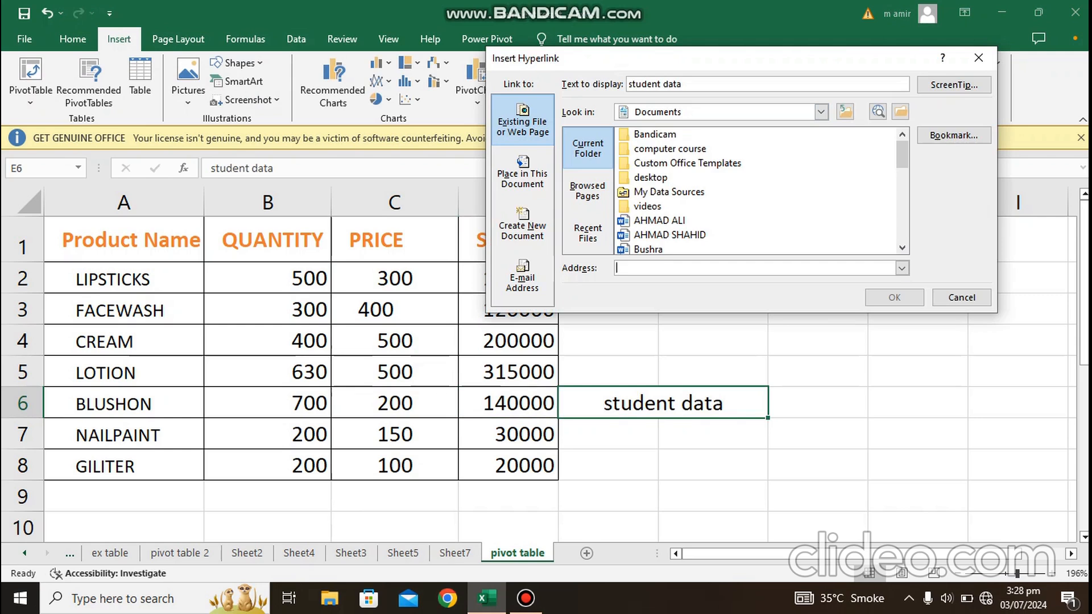
click(821, 111)
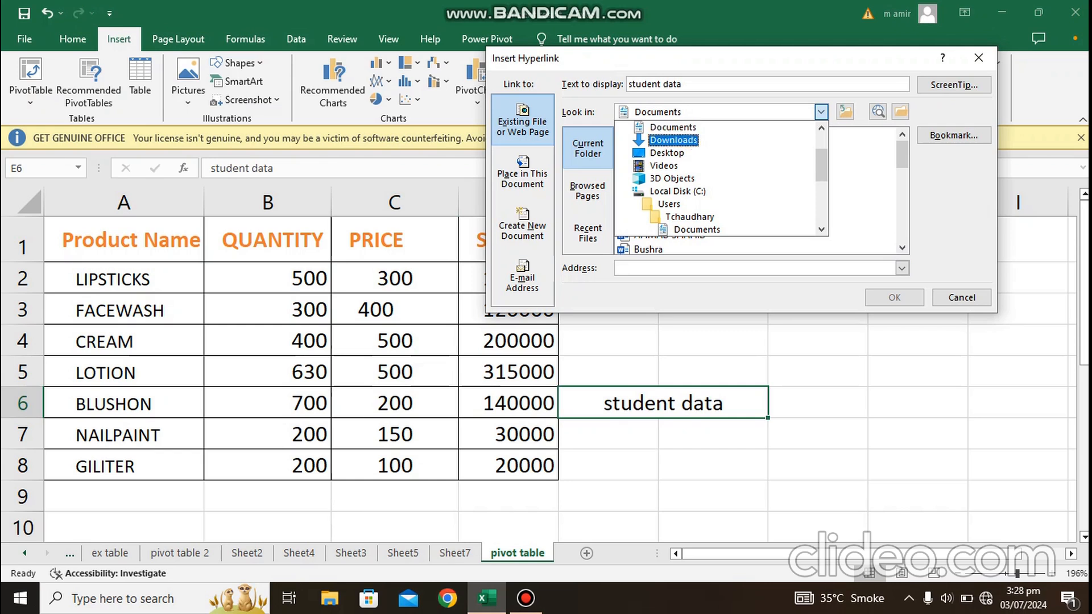
click(667, 153)
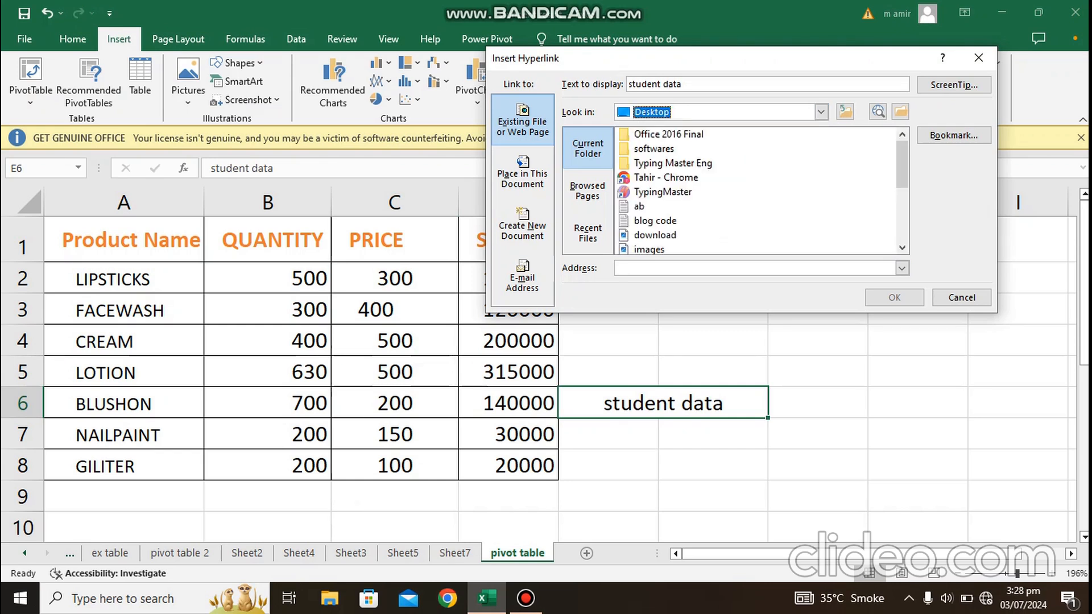
drag(902, 165, 903, 215)
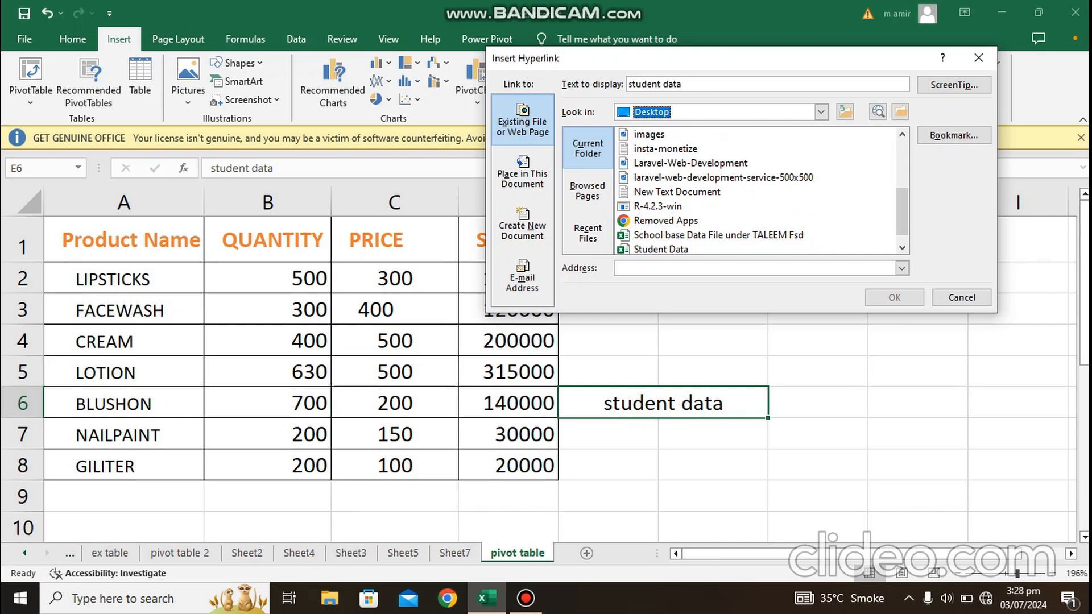
click(661, 249)
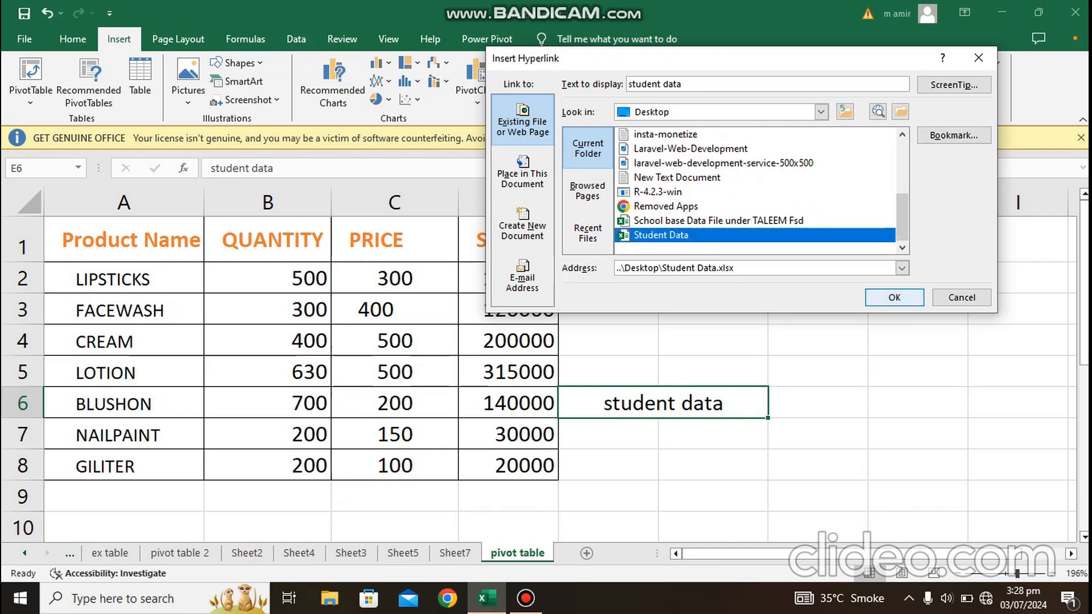
click(894, 297)
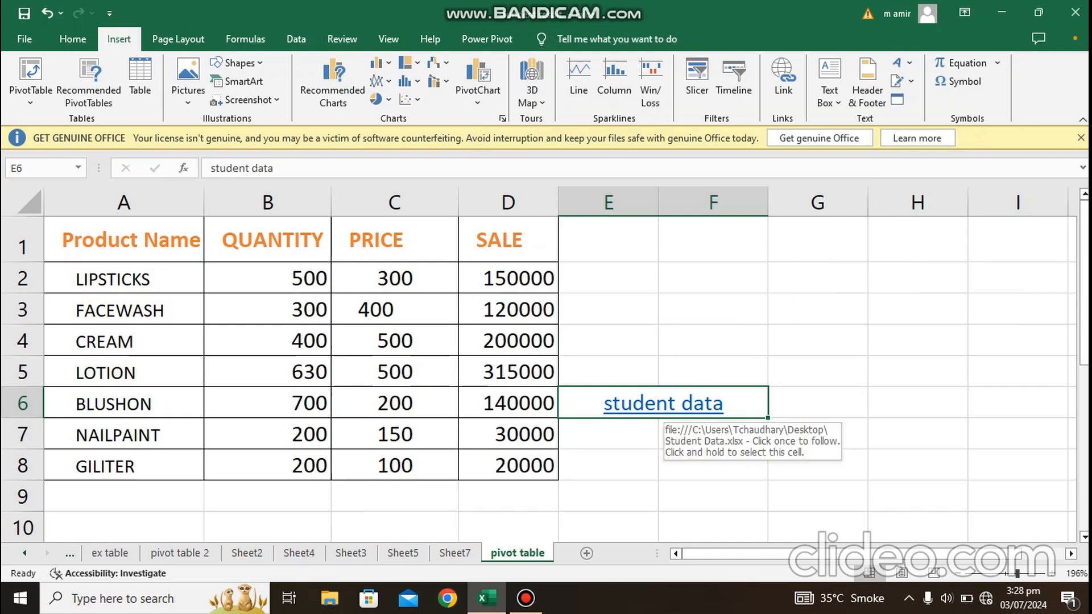
Step: Follow the "student data" link to open its workbook, and close that workbook again
click(663, 404)
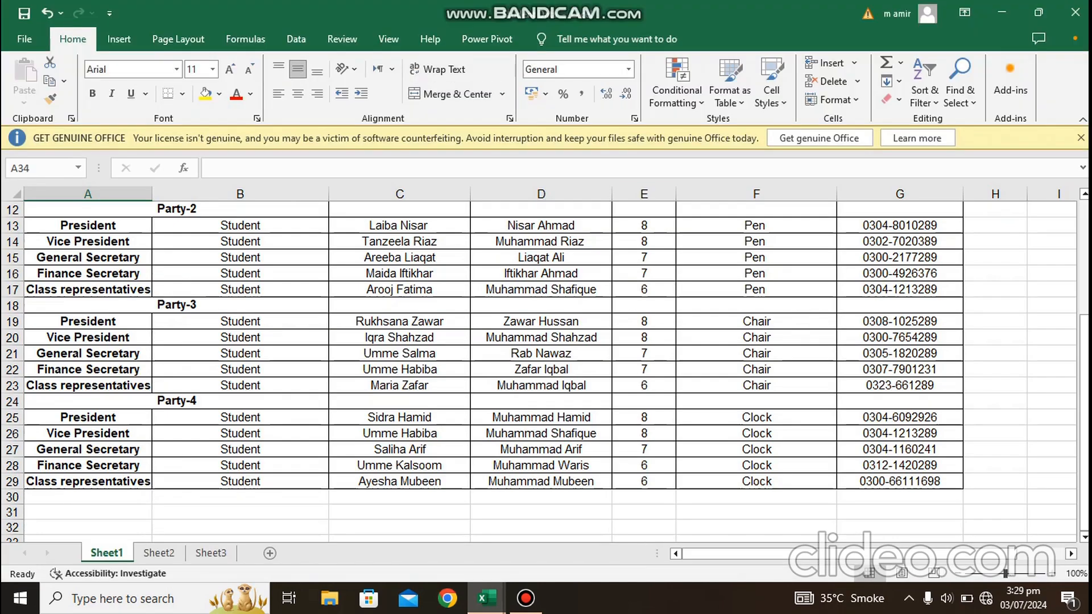
click(1075, 12)
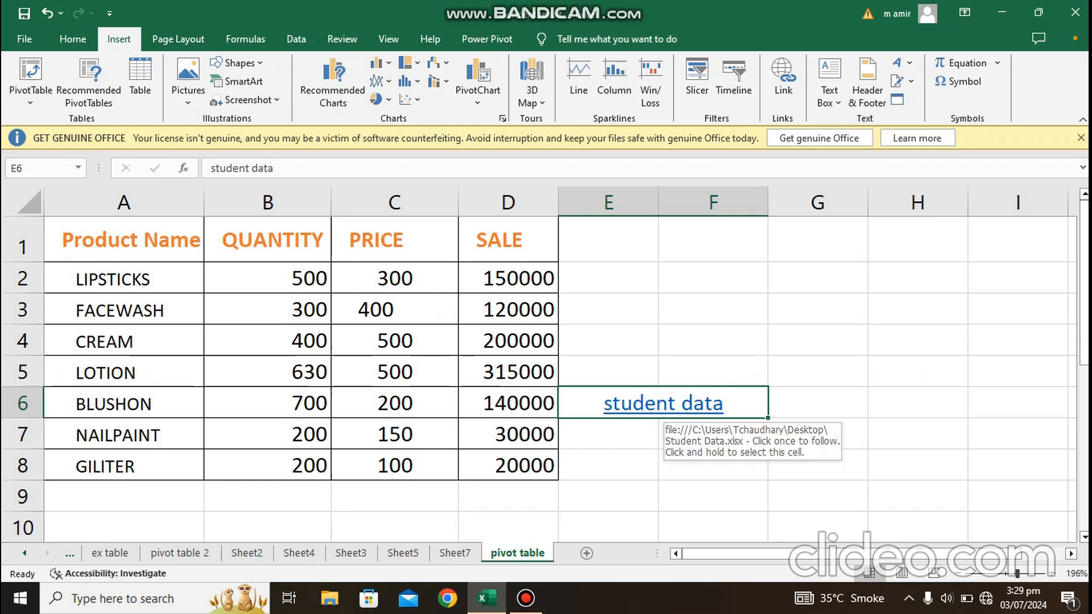
Step: Undo the hyperlink and the "student data" text in the merged cell
key(ctrl+z)
key(ctrl+z)
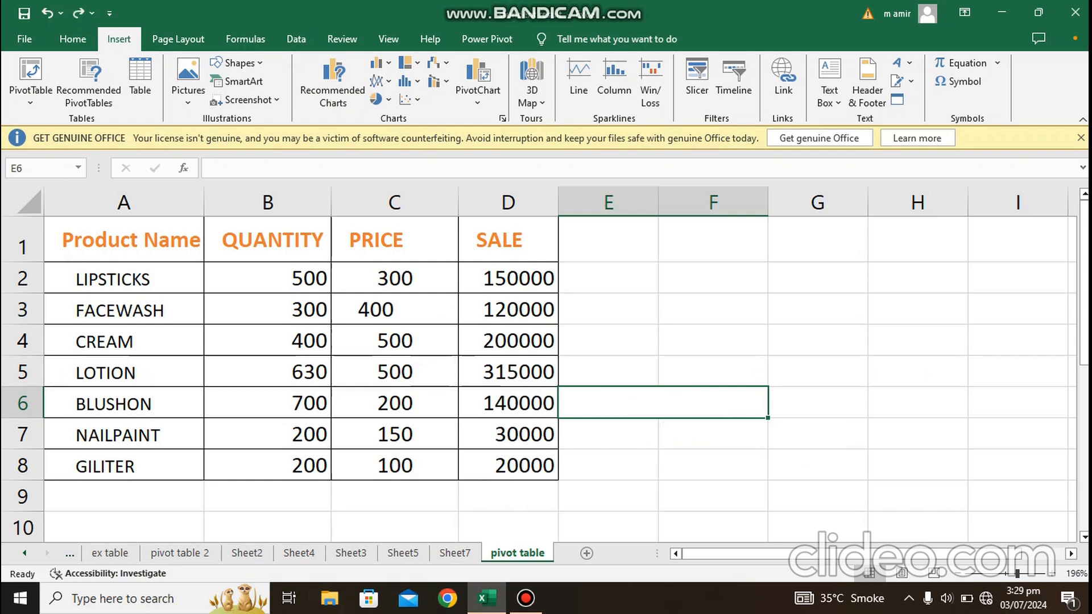
click(614, 278)
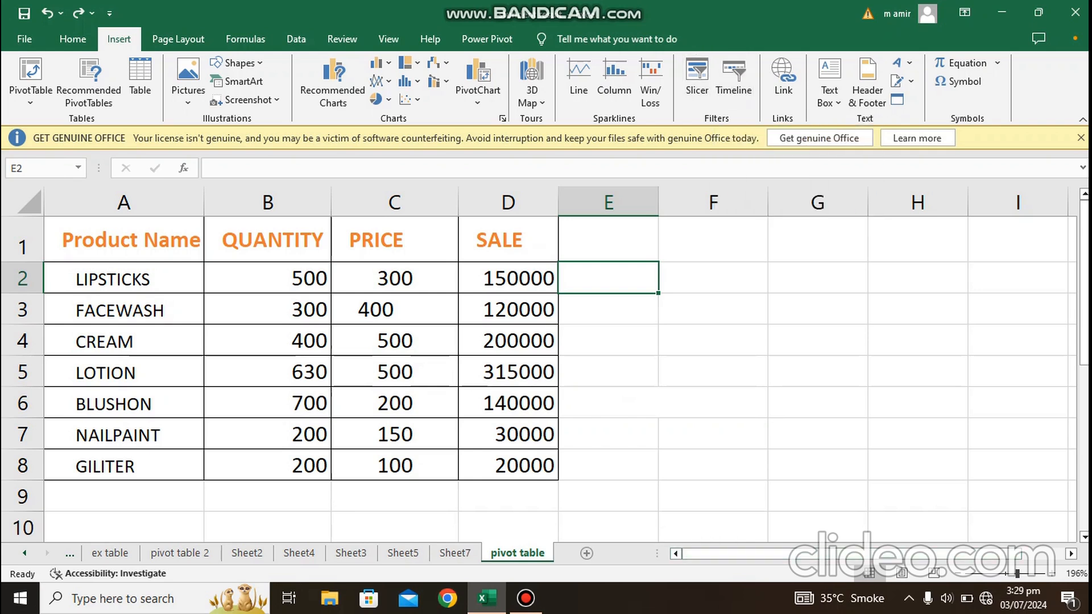
Step: Create a PivotTable on a new worksheet from A2:B20 of the date sheet, with Date as rows and the sum of No-of call as values
click(25, 553)
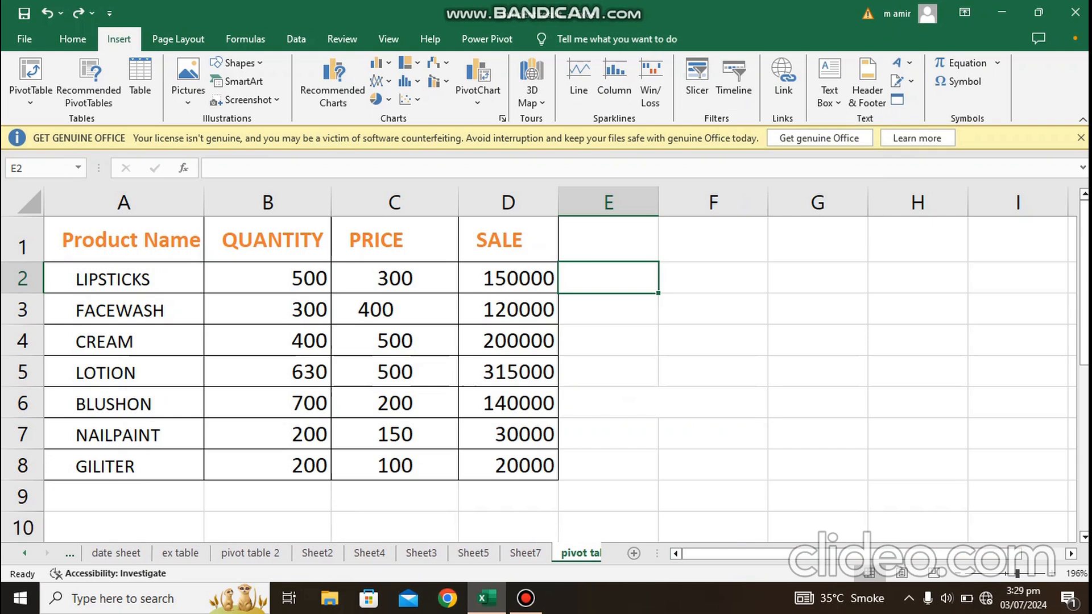
click(116, 553)
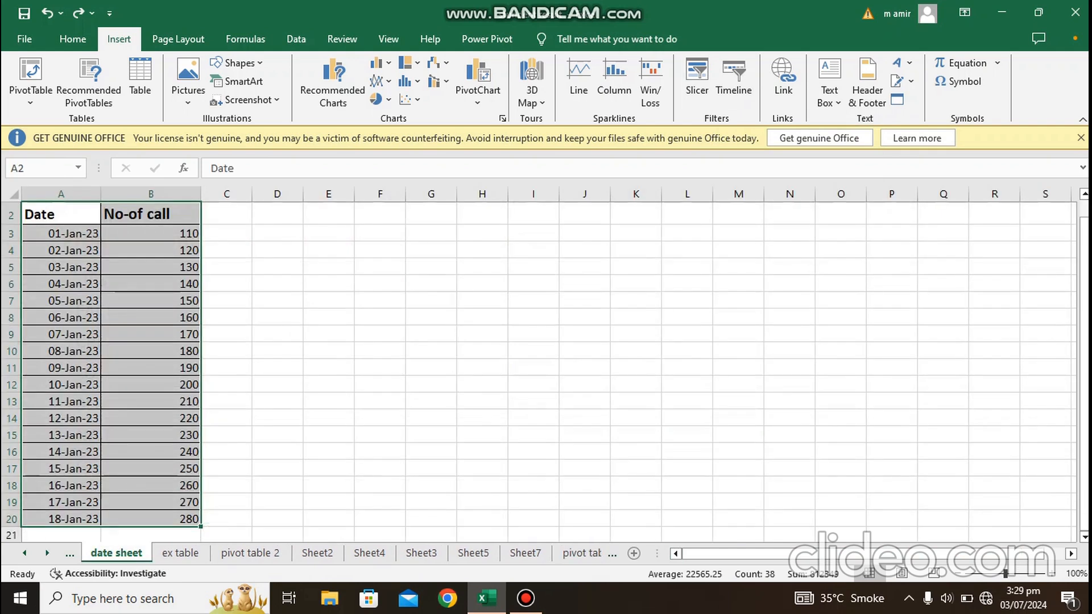
drag(1084, 373, 1084, 353)
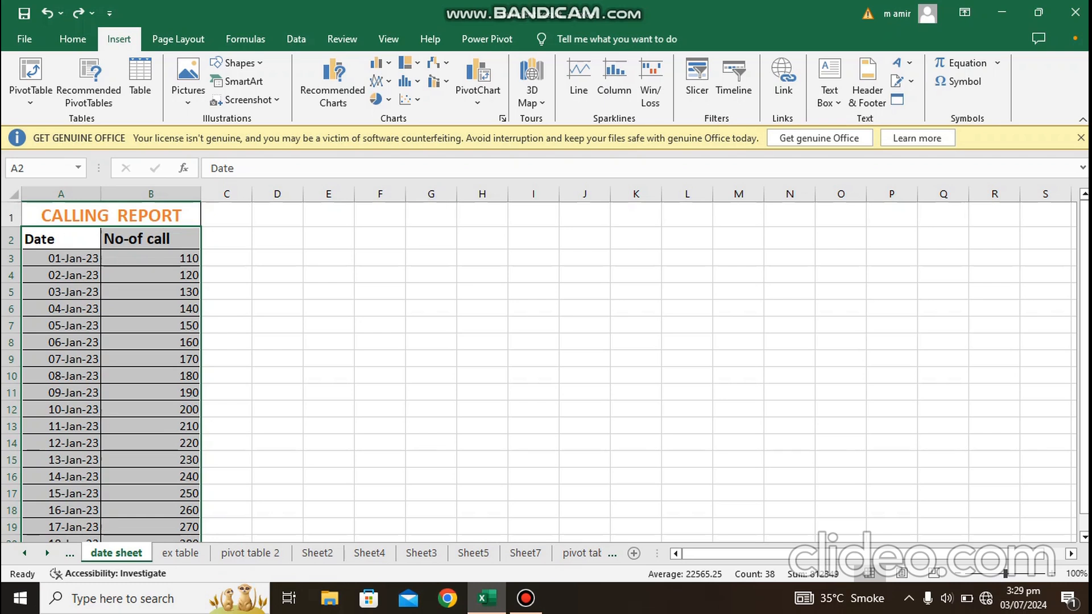
drag(61, 239, 199, 401)
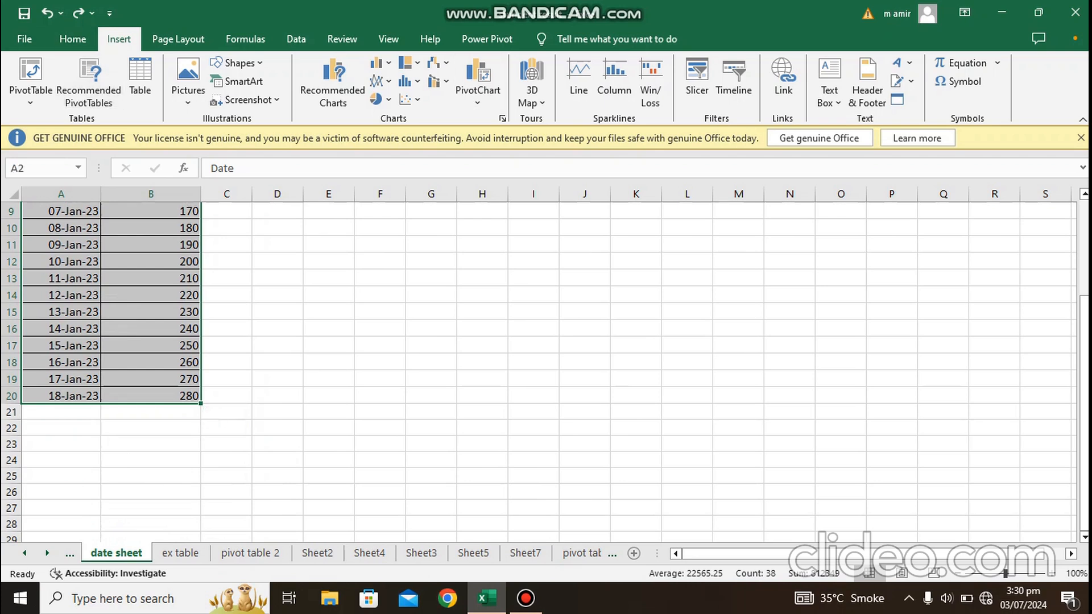
click(30, 74)
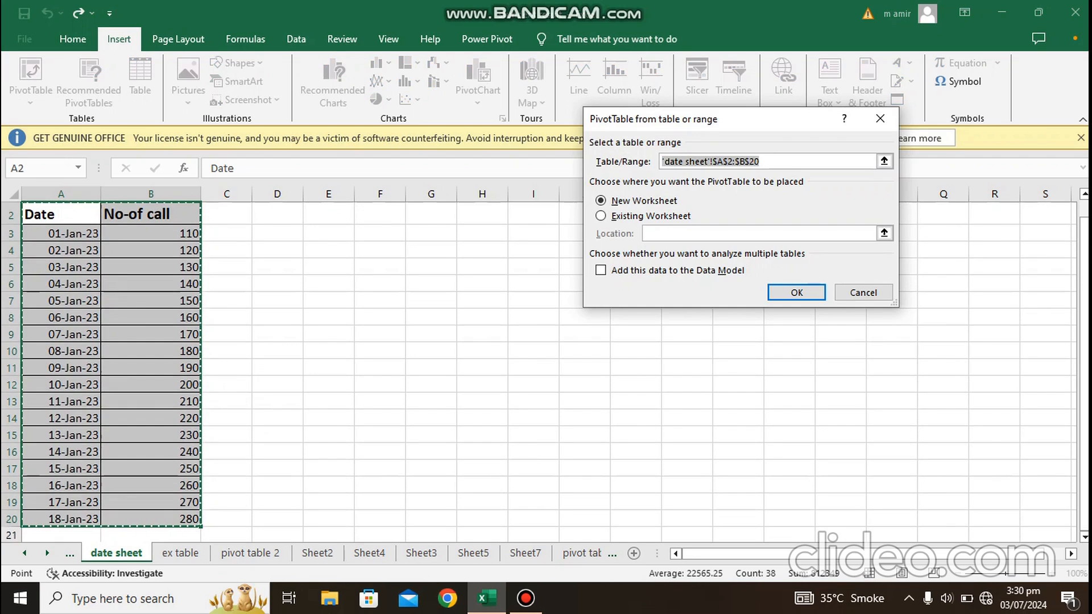
click(796, 292)
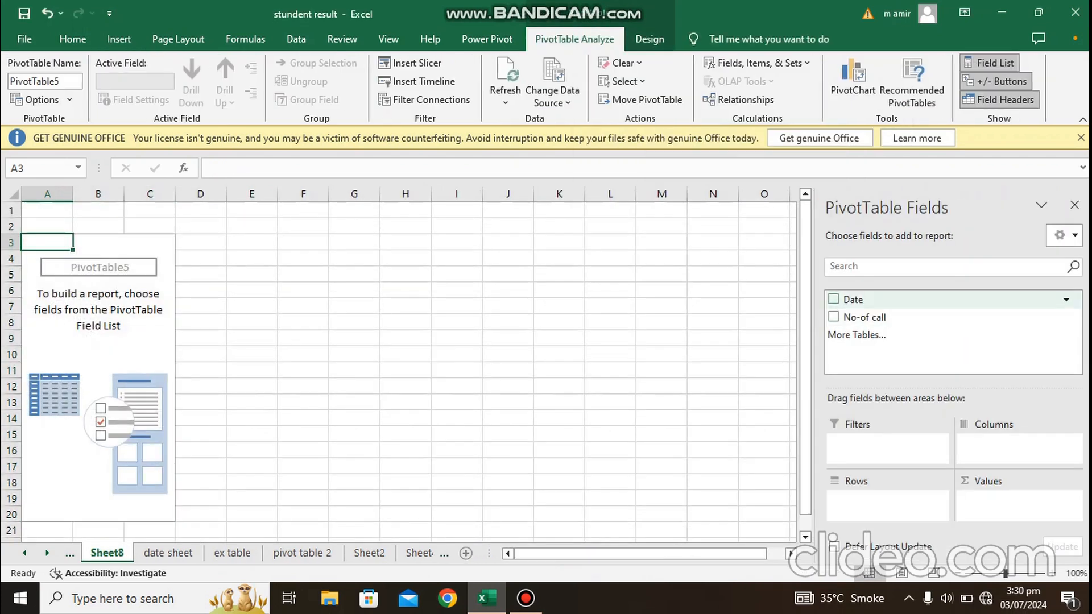
click(834, 299)
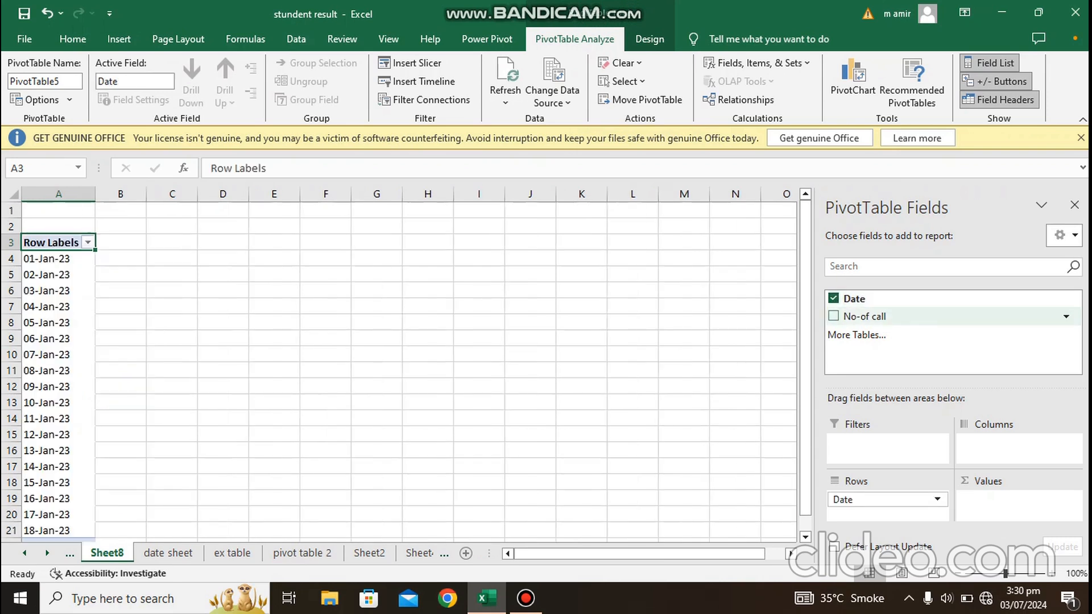
click(834, 317)
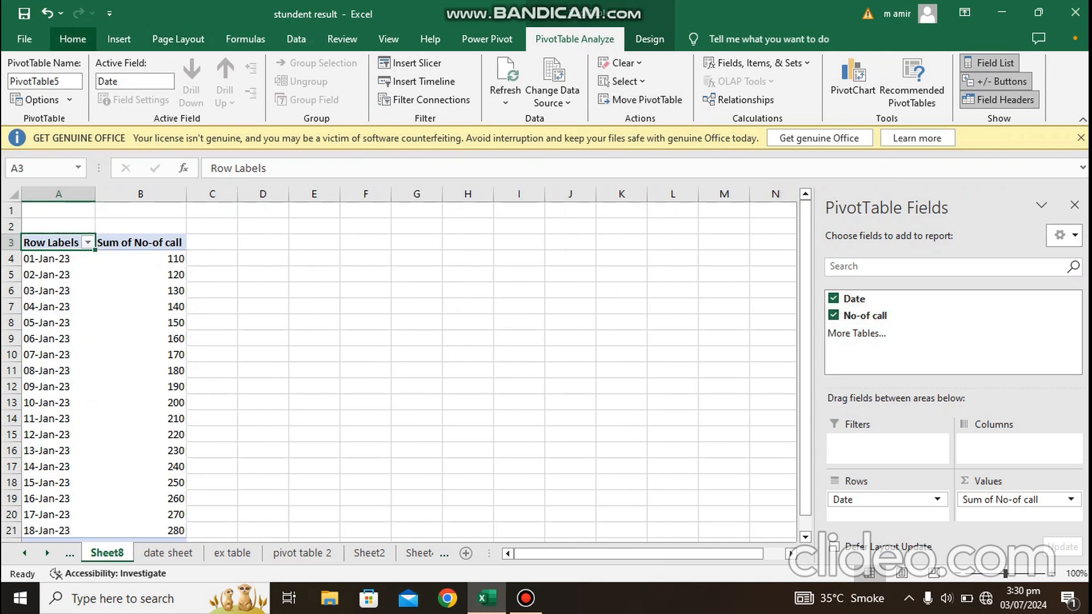
Step: Insert a Date timeline for the PivotTable, place it farther from the table, and widen it to about 12.4 cm
click(119, 39)
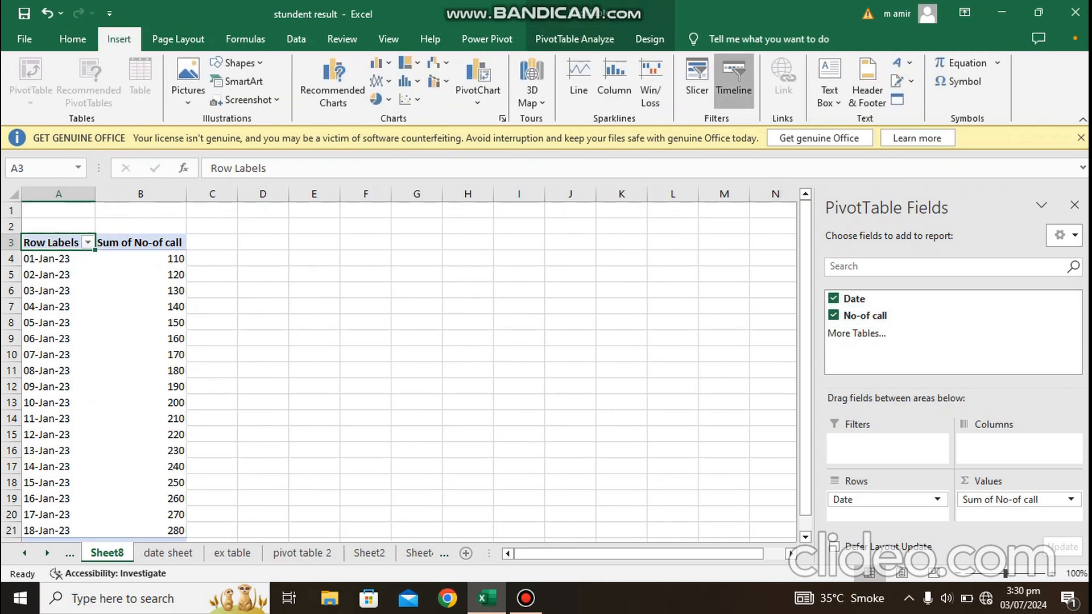
click(731, 76)
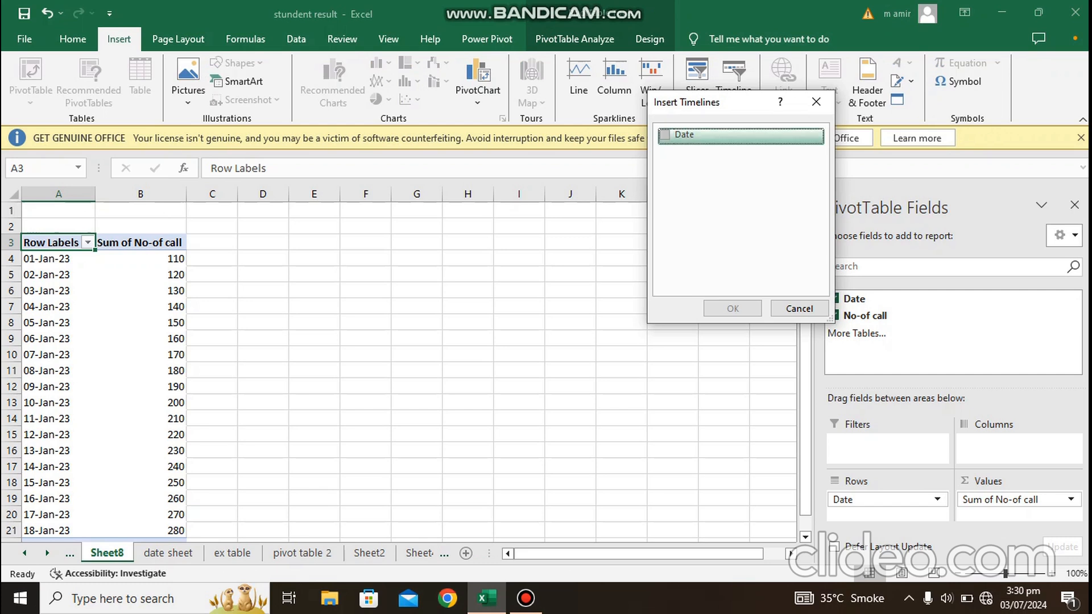
click(665, 135)
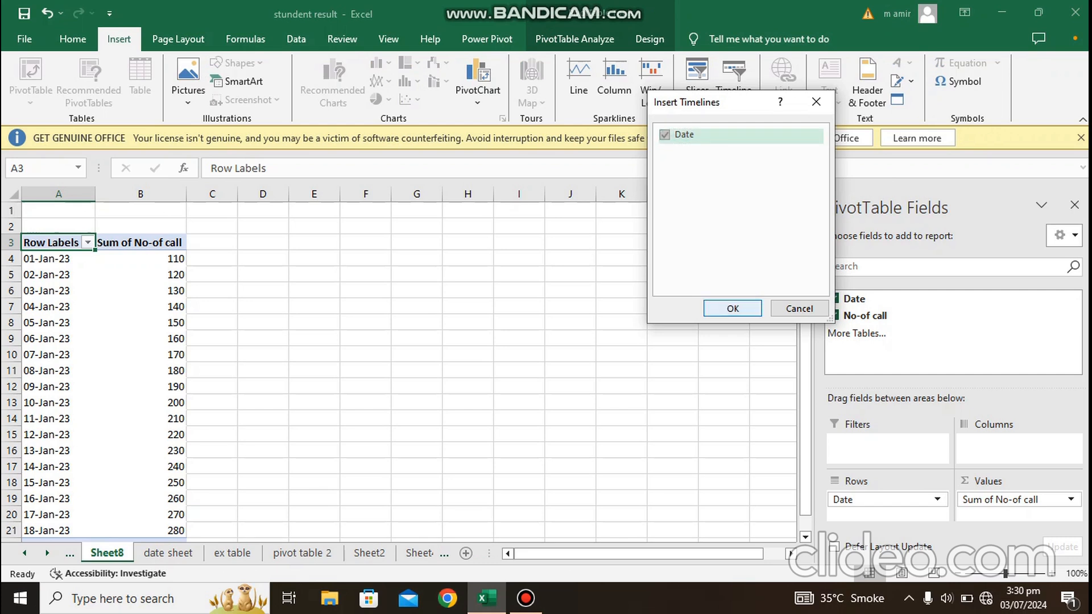
key(Return)
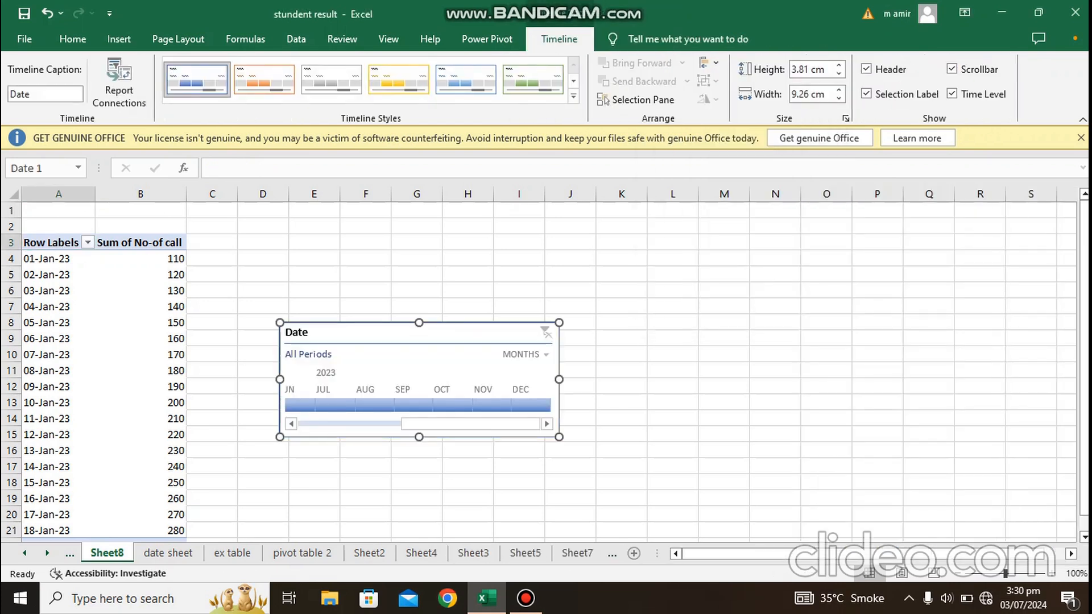
drag(550, 405, 867, 328)
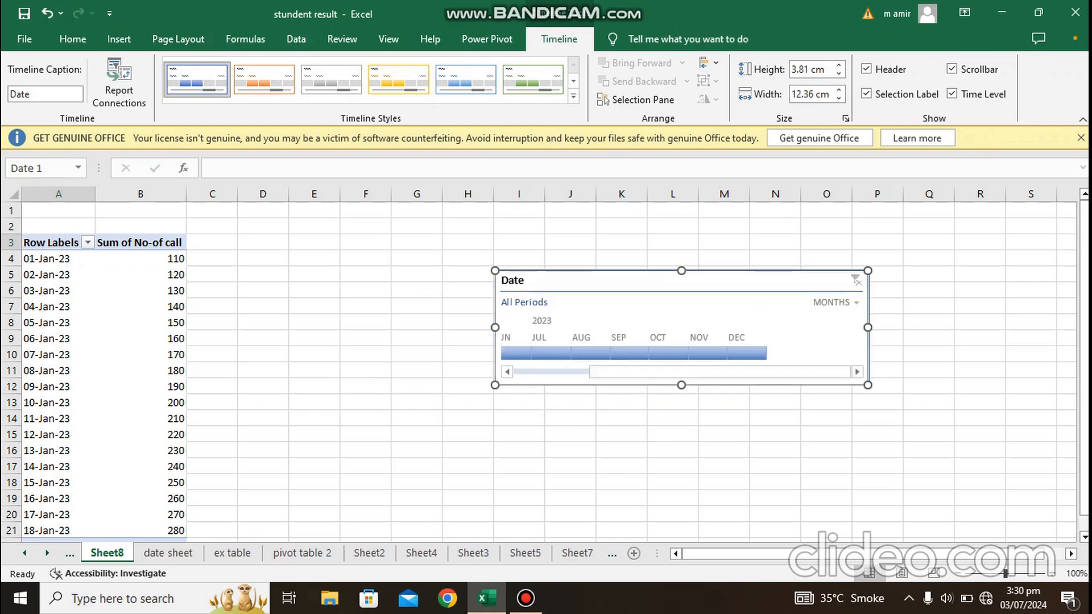
Step: Switch the Date timeline to days and try filtering the PivotTable to Oct 19, Oct 7 and Oct 8, 2023
drag(1006, 574, 1007, 574)
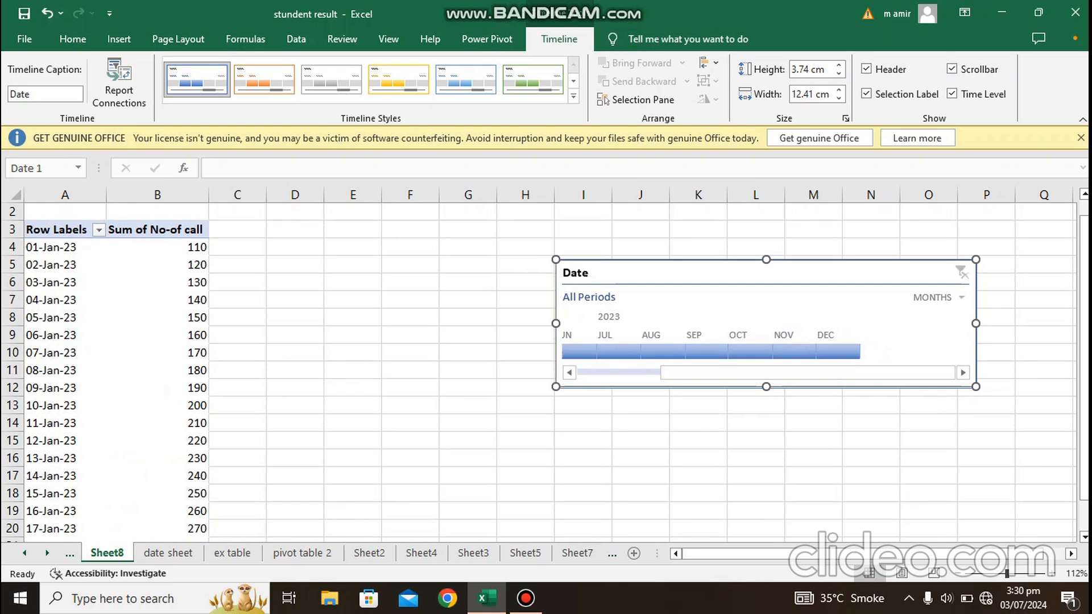
click(962, 298)
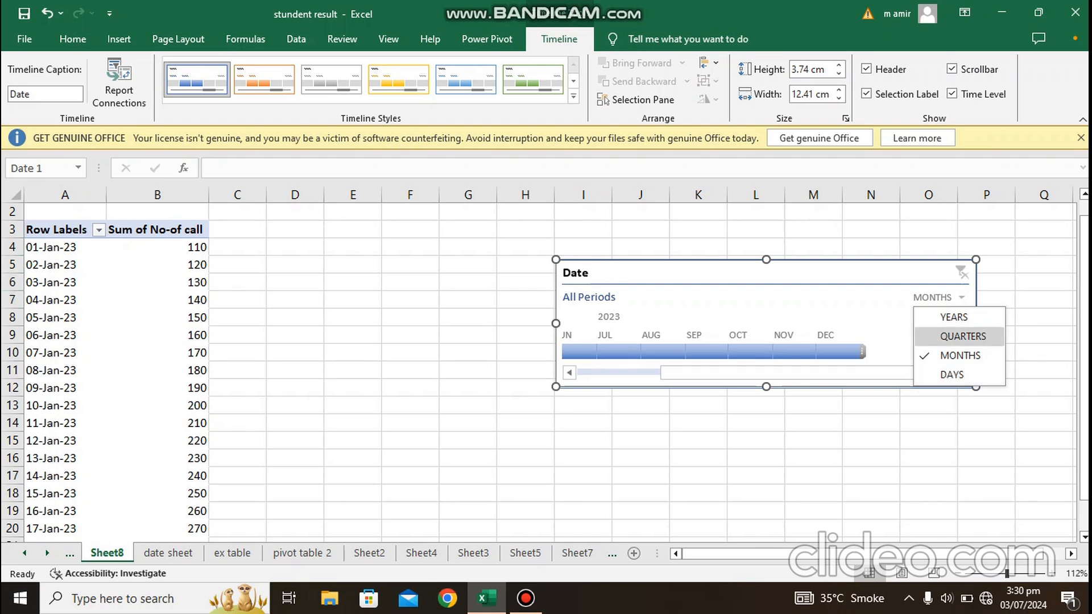
click(952, 374)
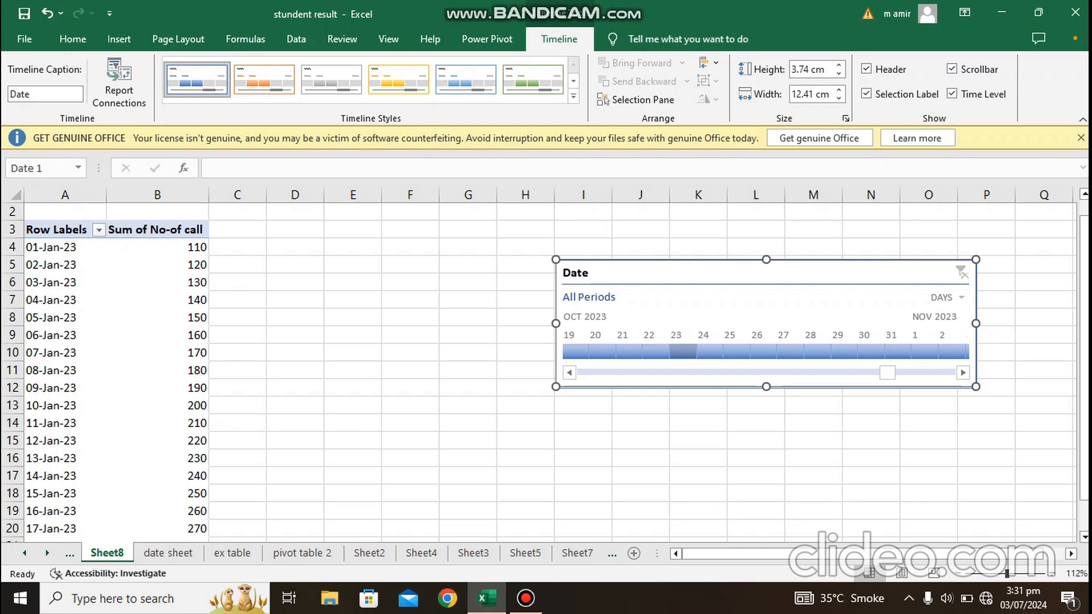
click(576, 352)
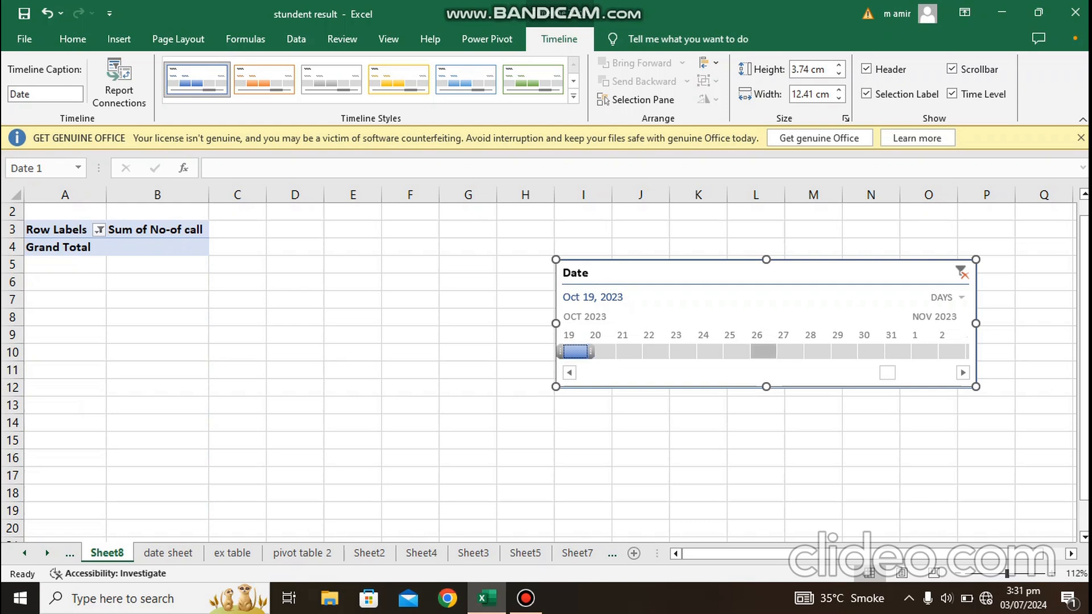
click(853, 373)
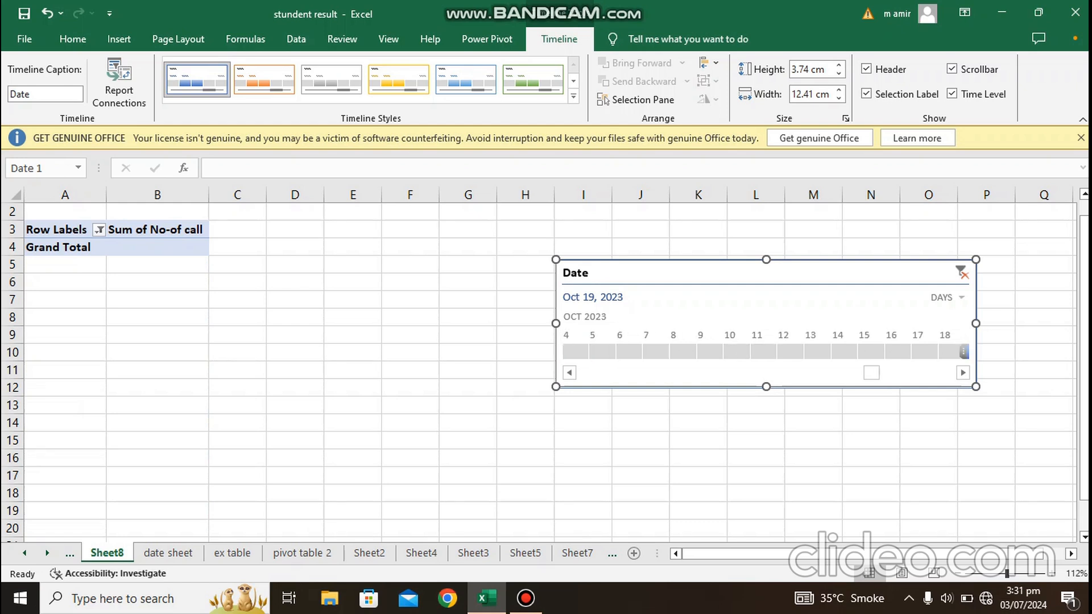
click(655, 351)
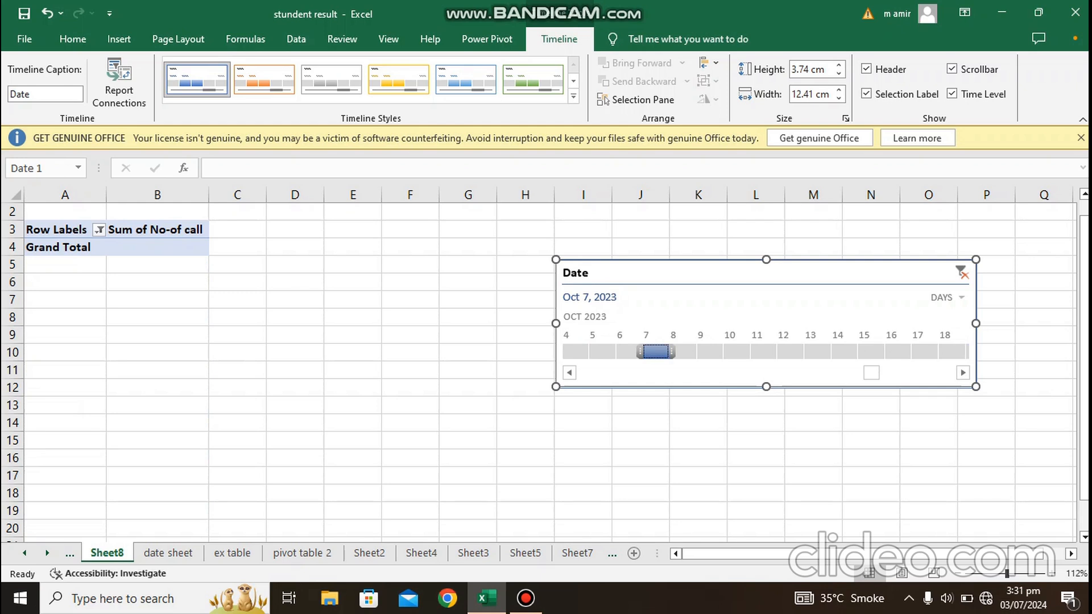
click(684, 352)
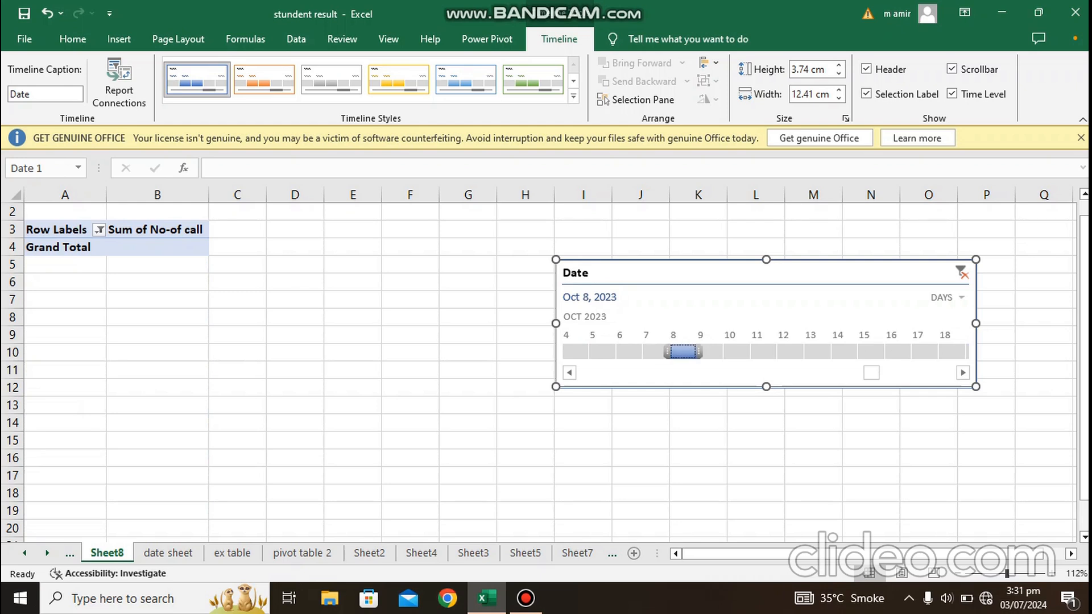
click(947, 297)
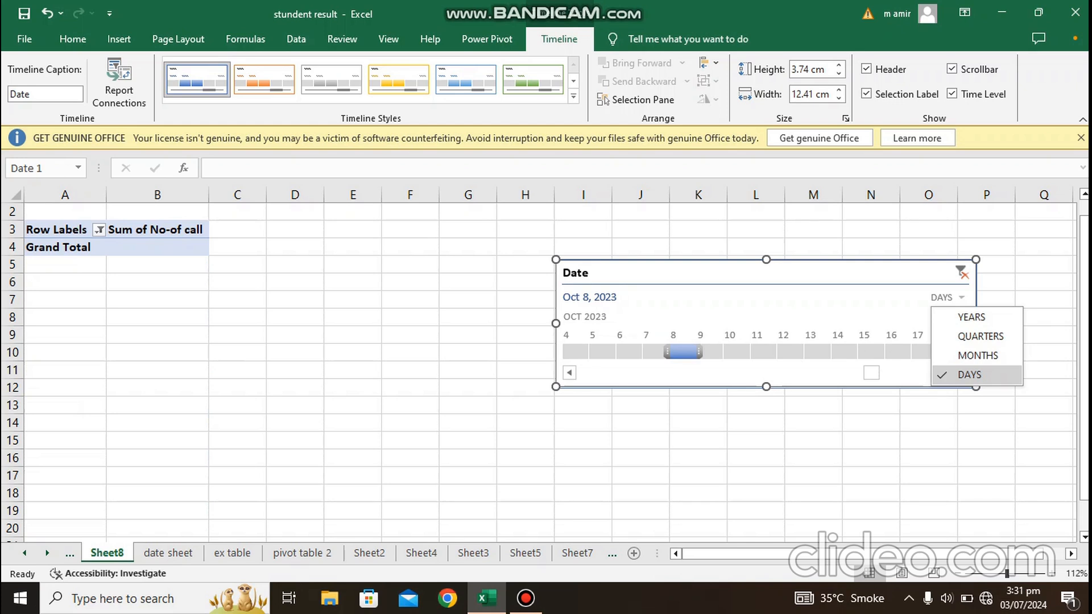
click(970, 374)
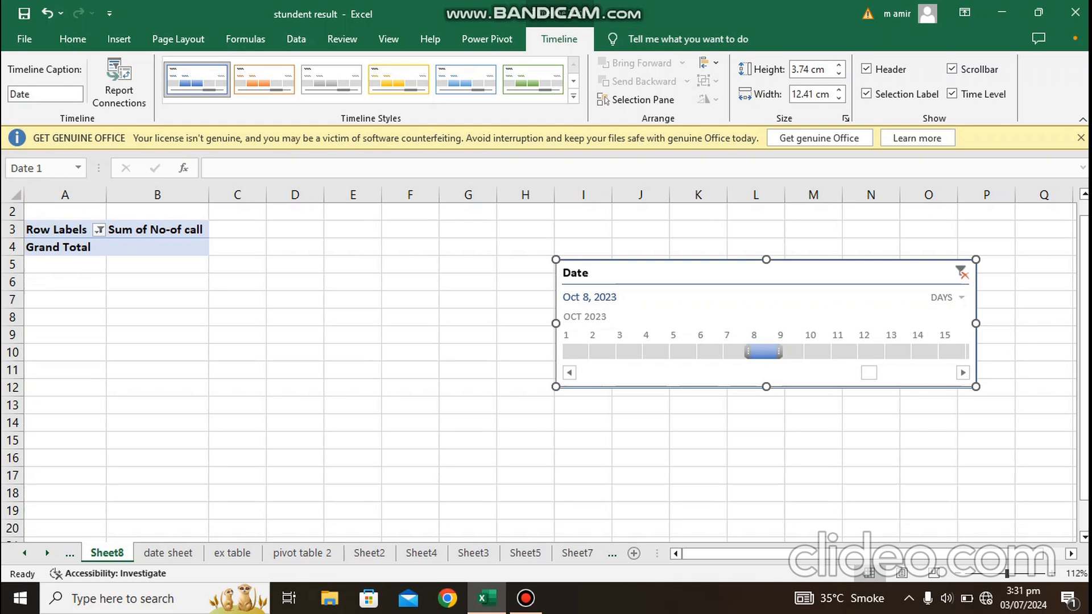
click(570, 373)
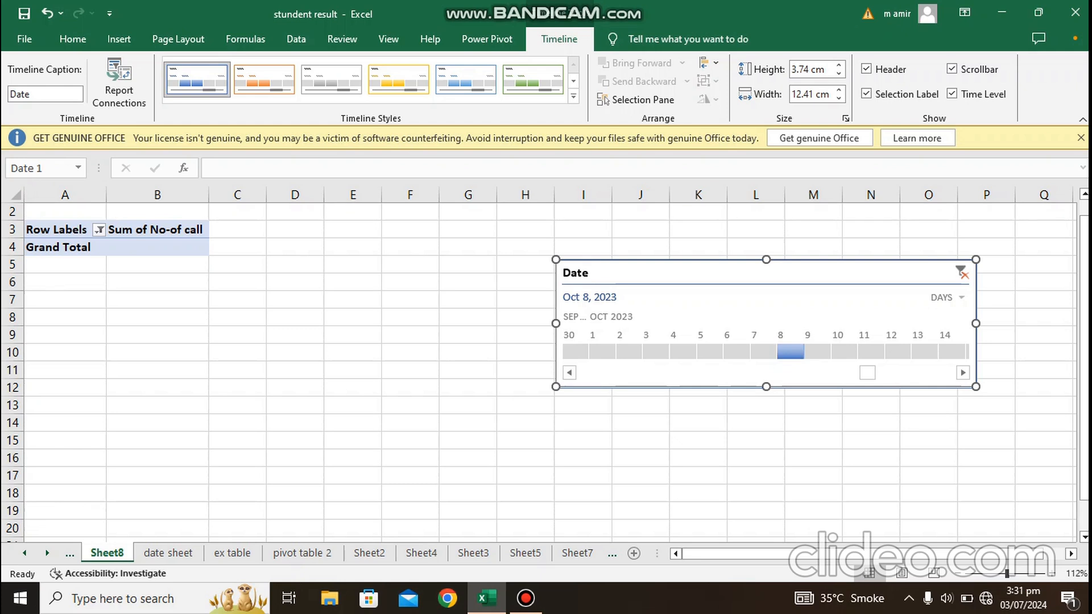
Step: Restore down the workbook window and move the Date timeline about one column farther from the PivotTable
click(1038, 12)
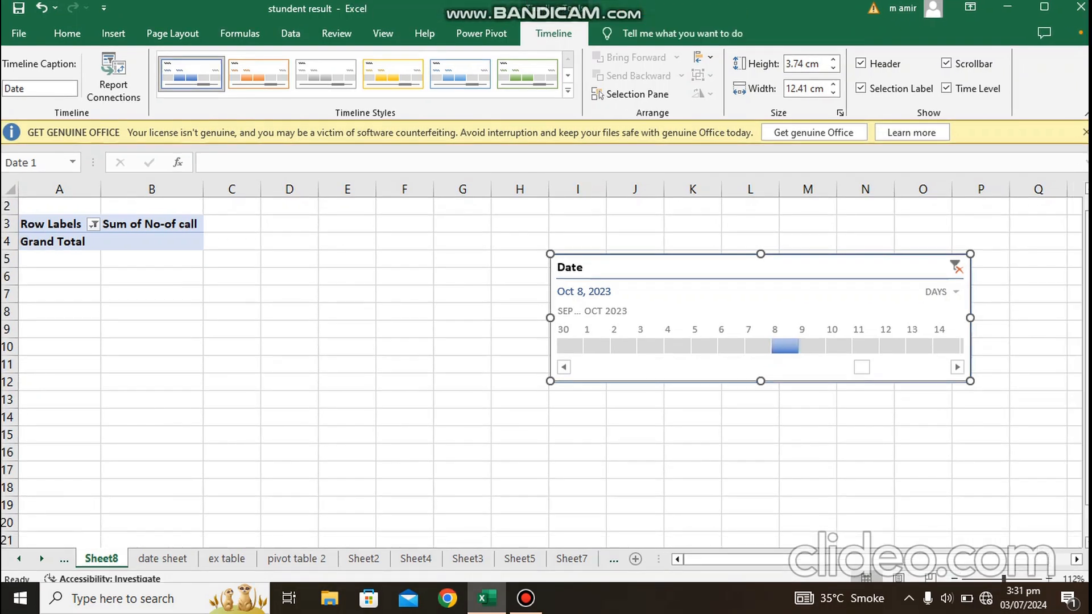
drag(760, 267, 819, 269)
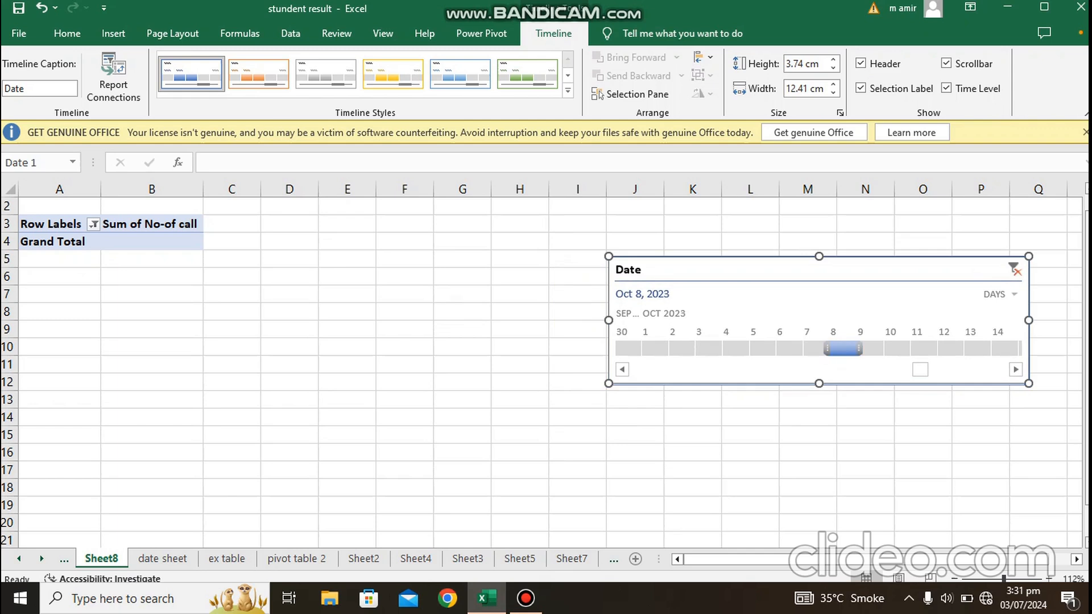
Step: Switch the Date timeline to months and filter the PivotTable to Jan 2023, after trying Apr - May and Mar - Apr 2023
click(1000, 294)
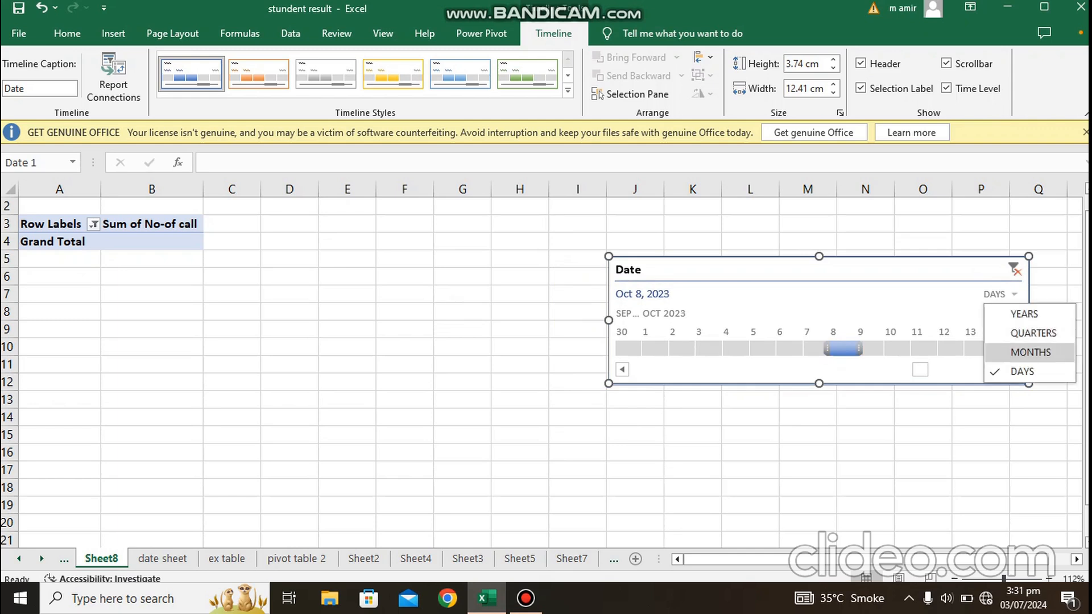
click(1031, 352)
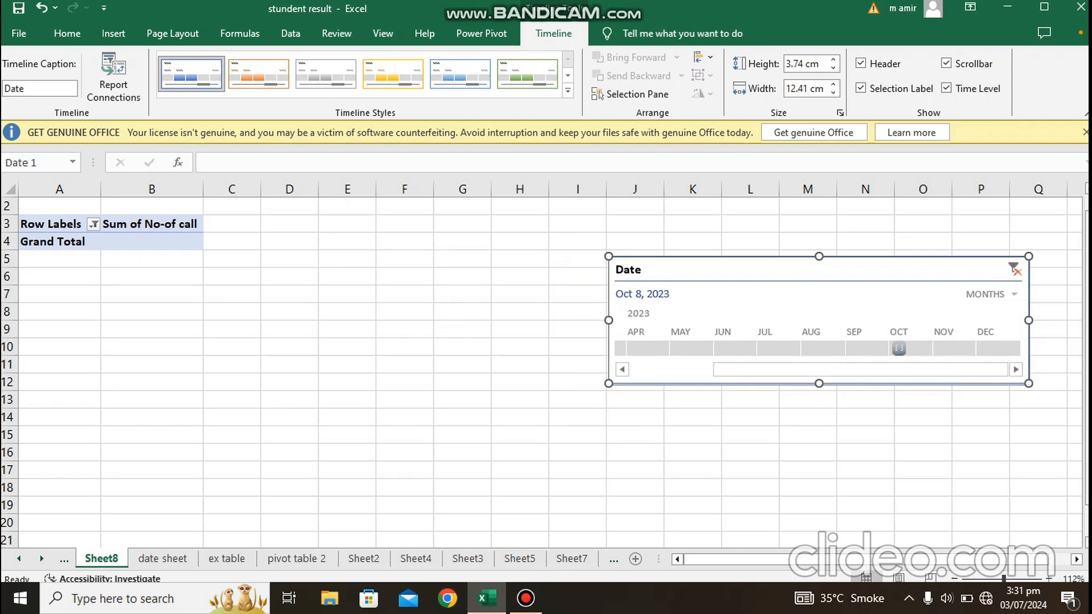
drag(648, 349, 691, 349)
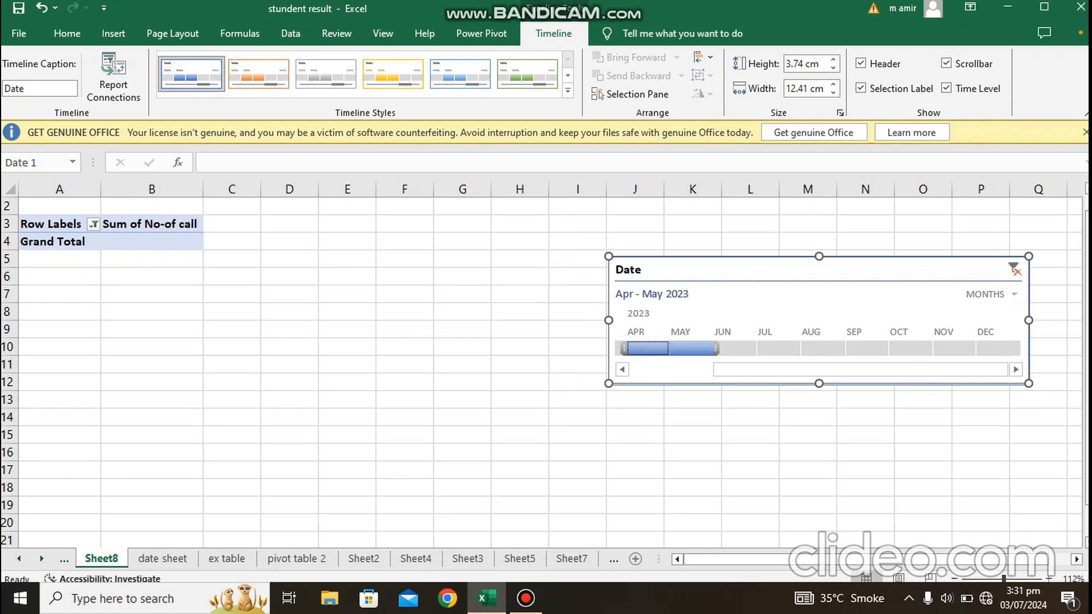
drag(624, 349, 650, 348)
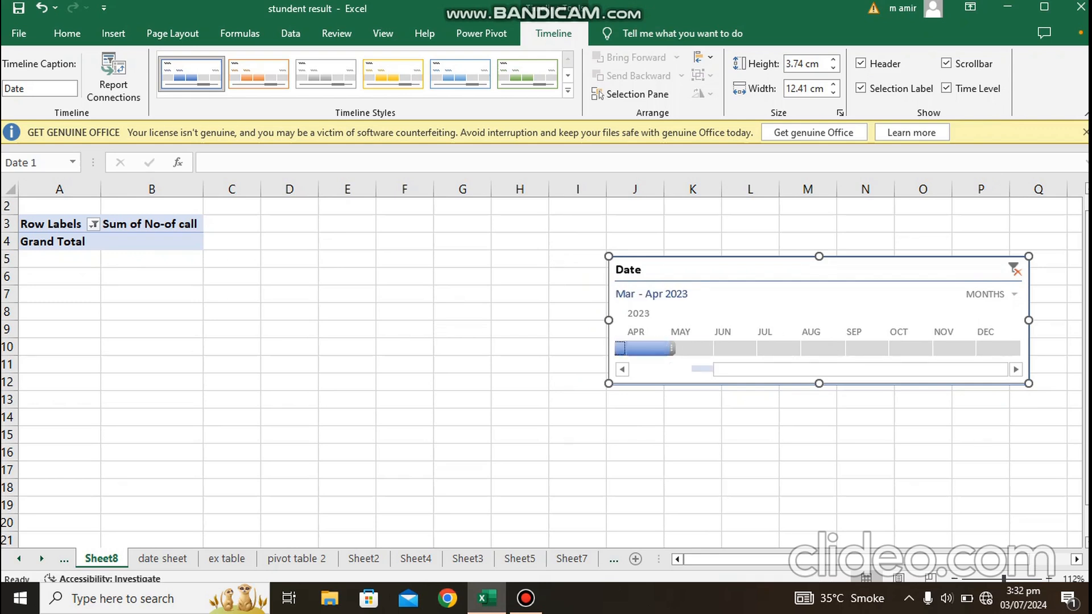
click(622, 369)
click(622, 370)
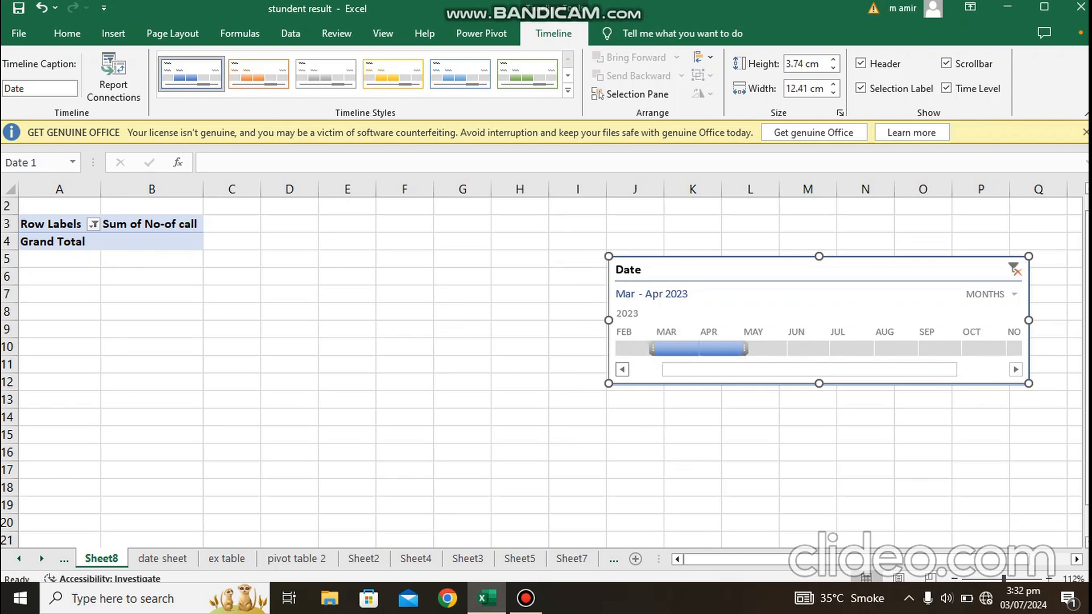
click(623, 370)
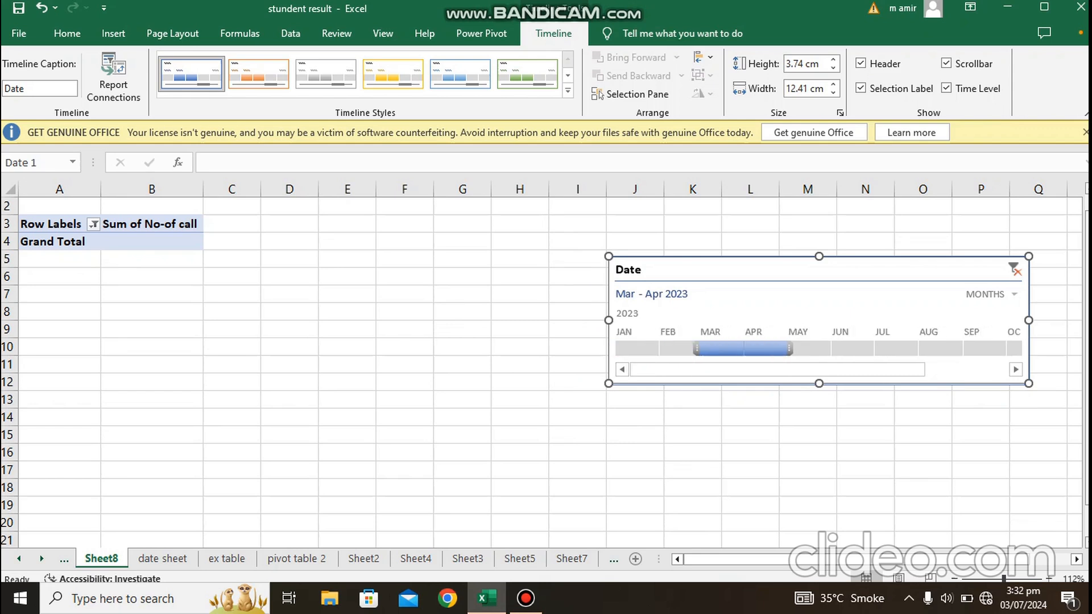
click(637, 349)
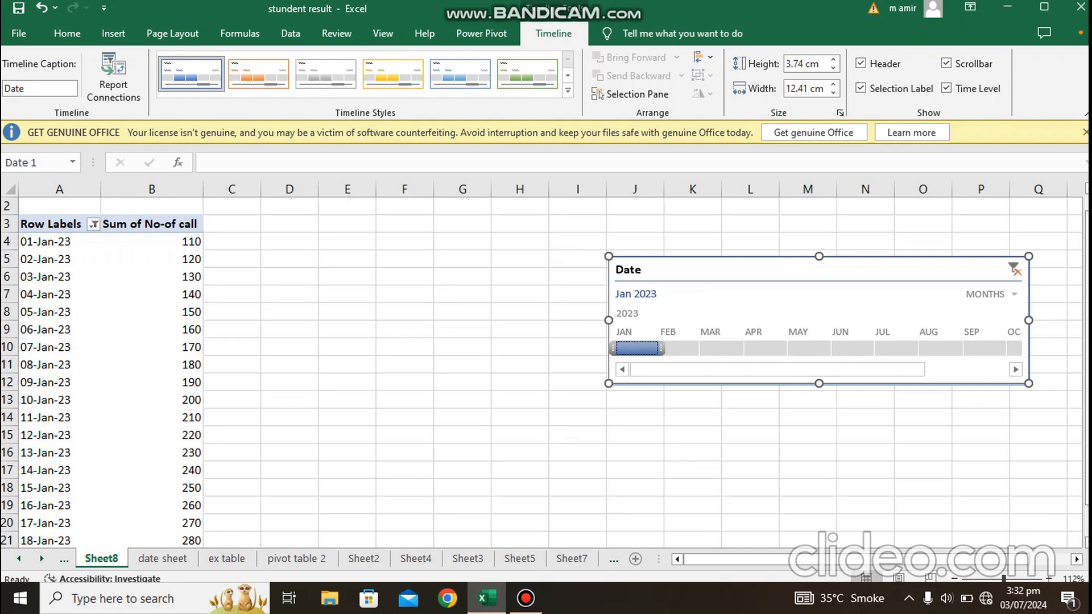
Step: Switch the Date timeline to days and filter the PivotTable to Jan 7, extending the range to Jan 7 - 11 2023
click(1002, 294)
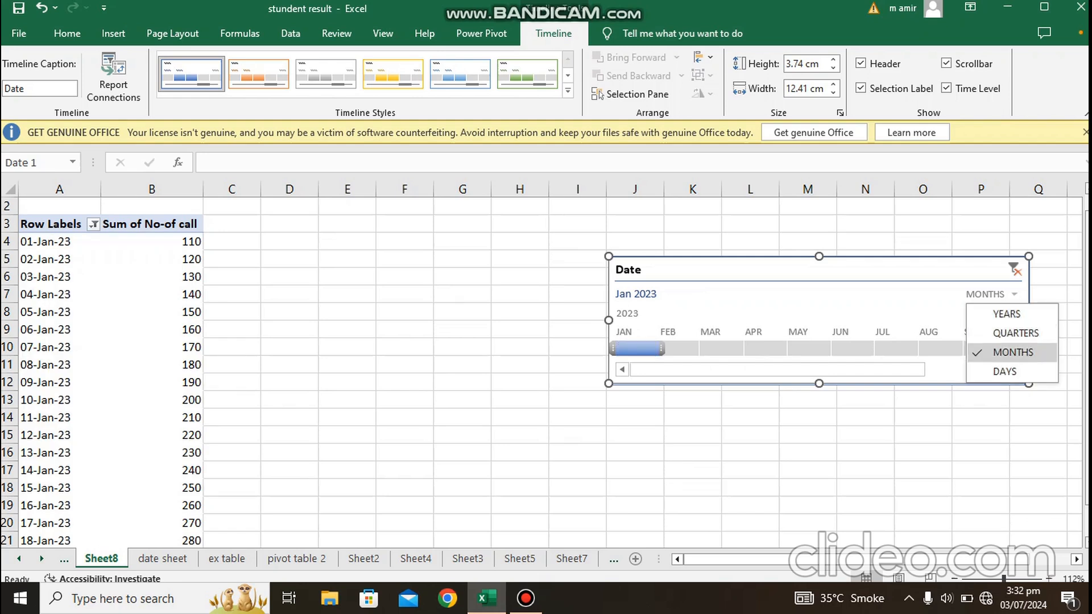
click(1007, 373)
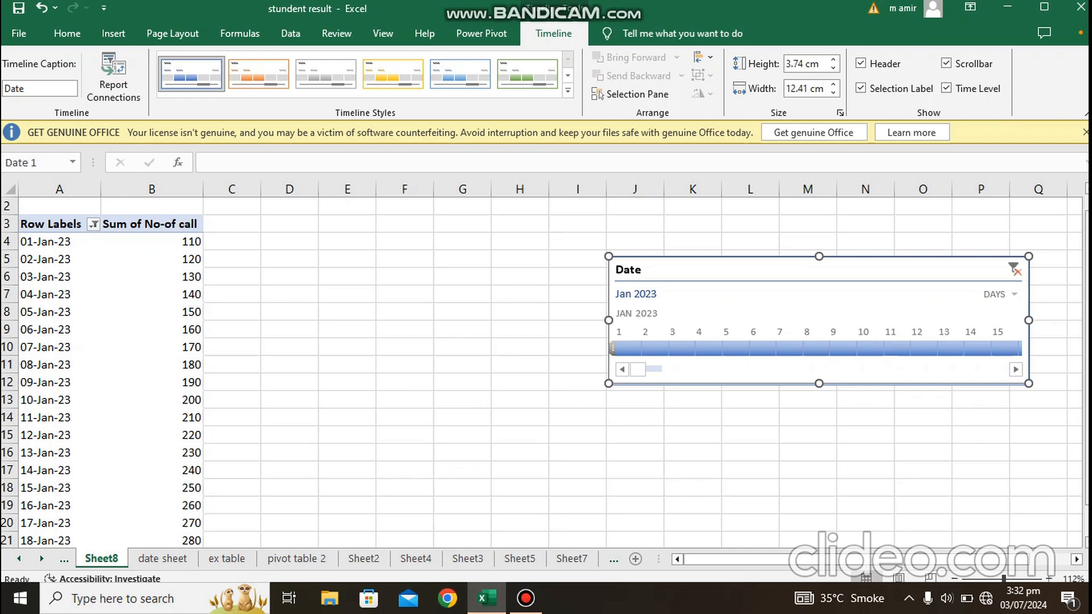
click(789, 348)
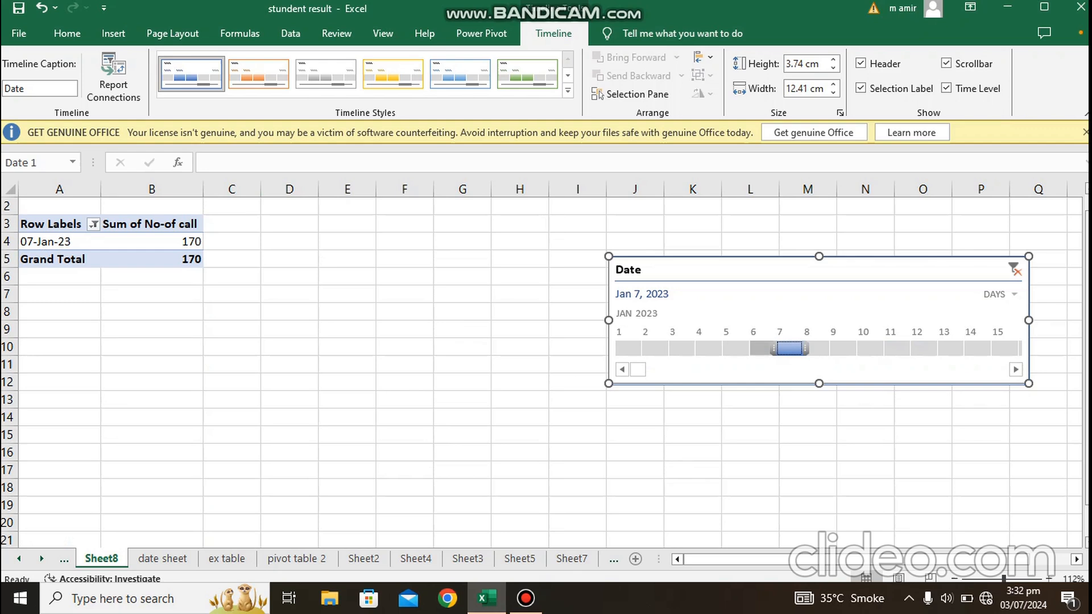
drag(790, 348, 897, 349)
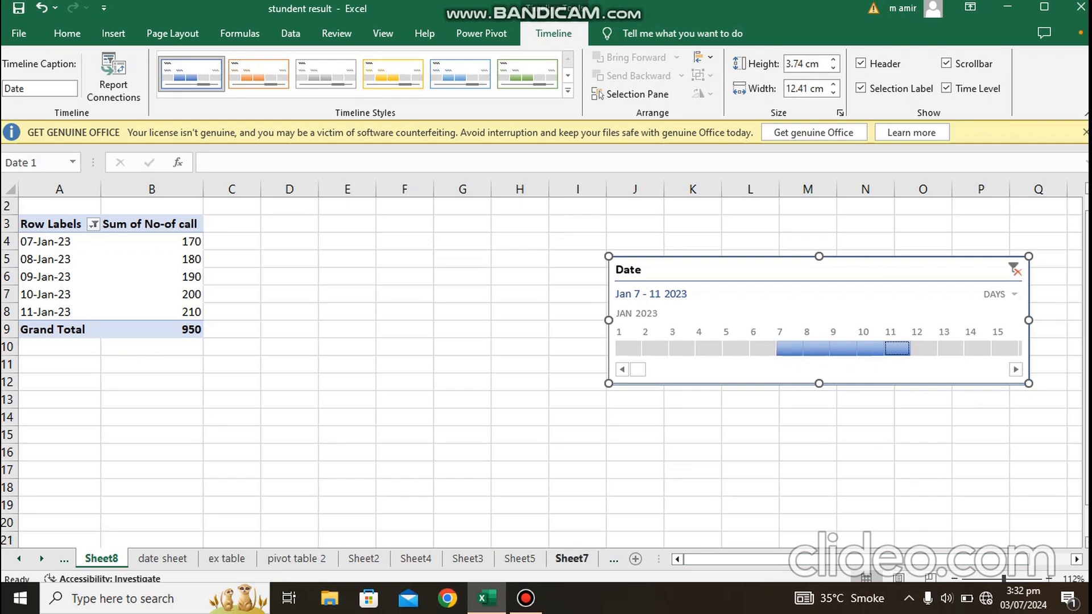
Step: Insert an empty text box over about K6:N10 on the pivot table 2 sheet, after viewing the slicers on Sheet7
click(572, 559)
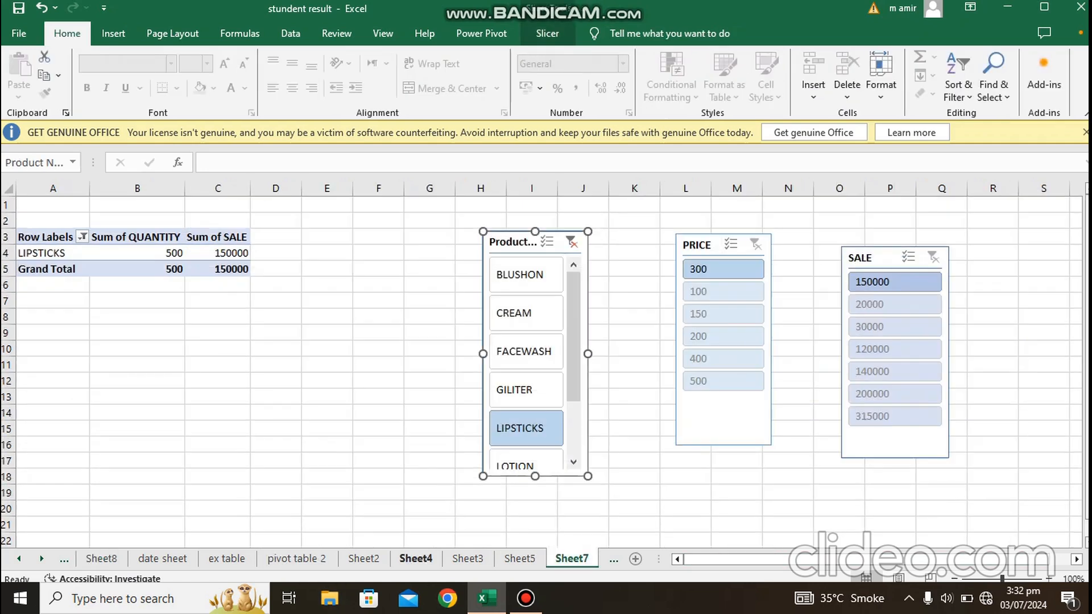
click(297, 558)
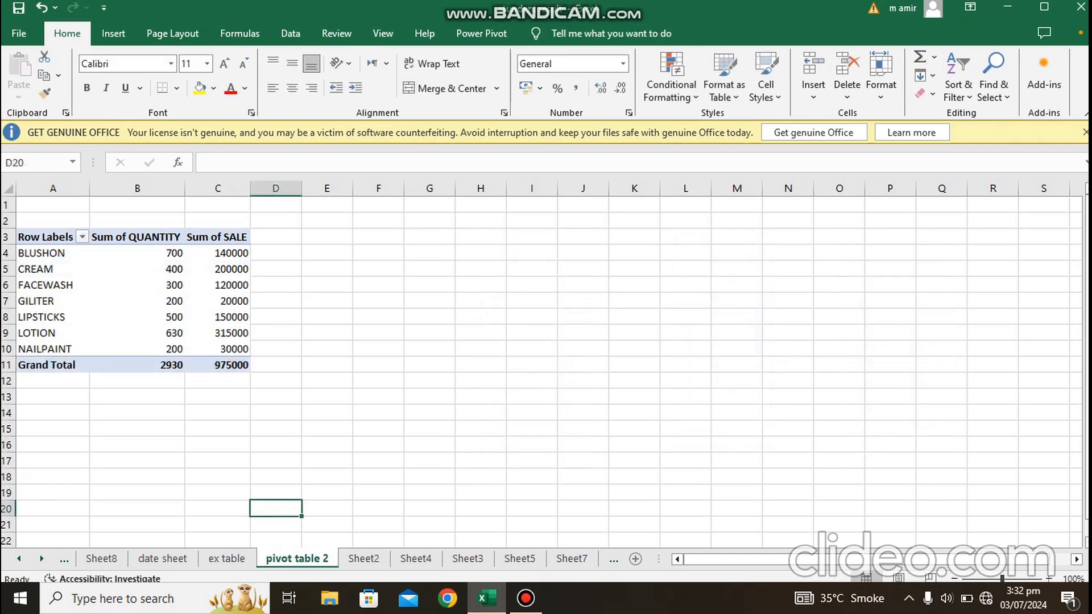
click(572, 559)
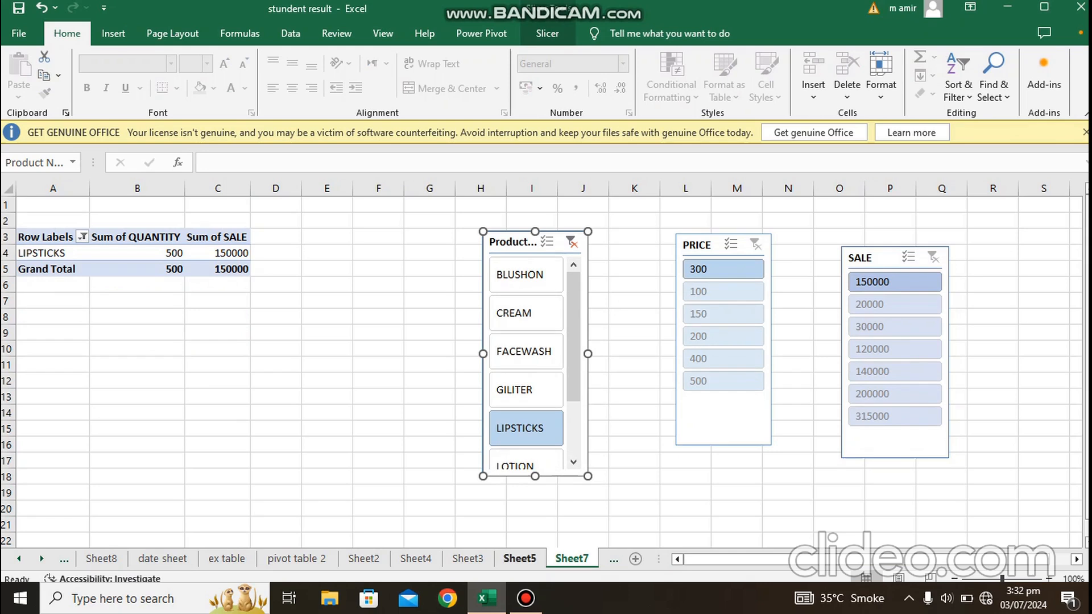
click(297, 558)
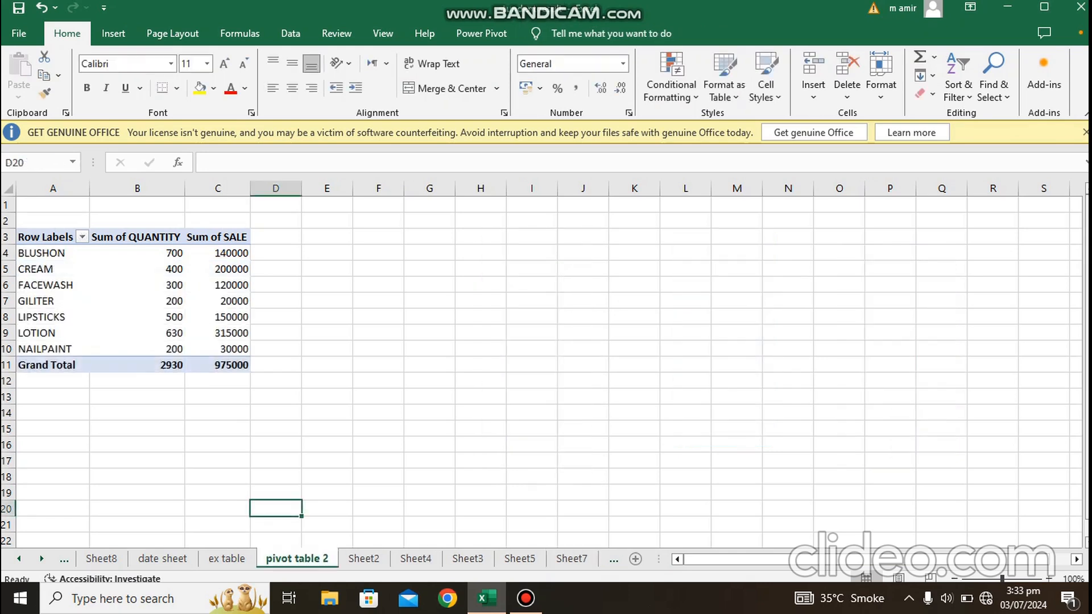
click(113, 34)
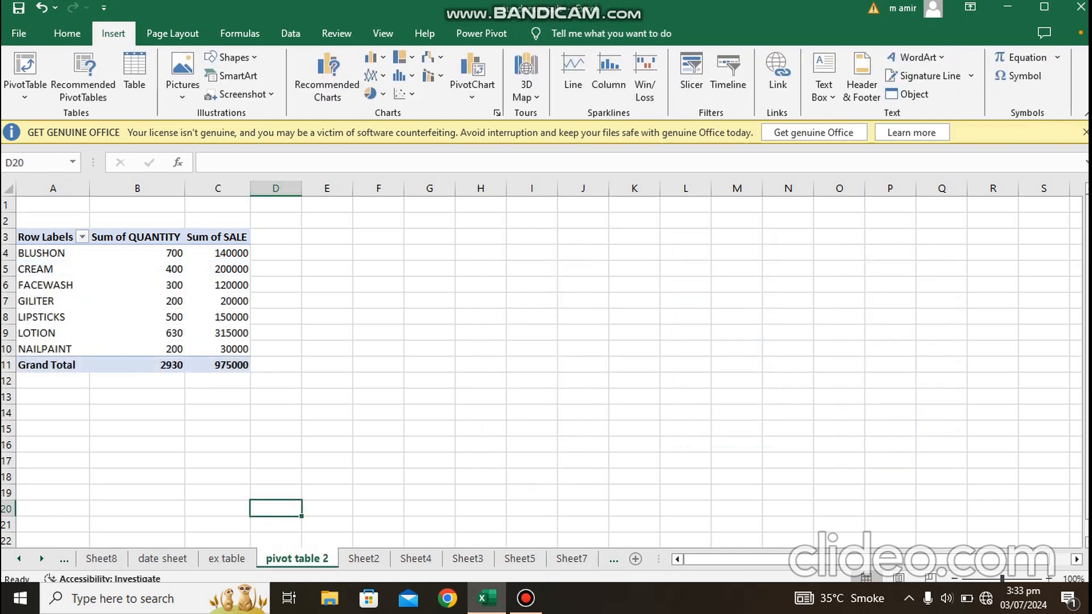
click(824, 69)
drag(621, 275, 804, 356)
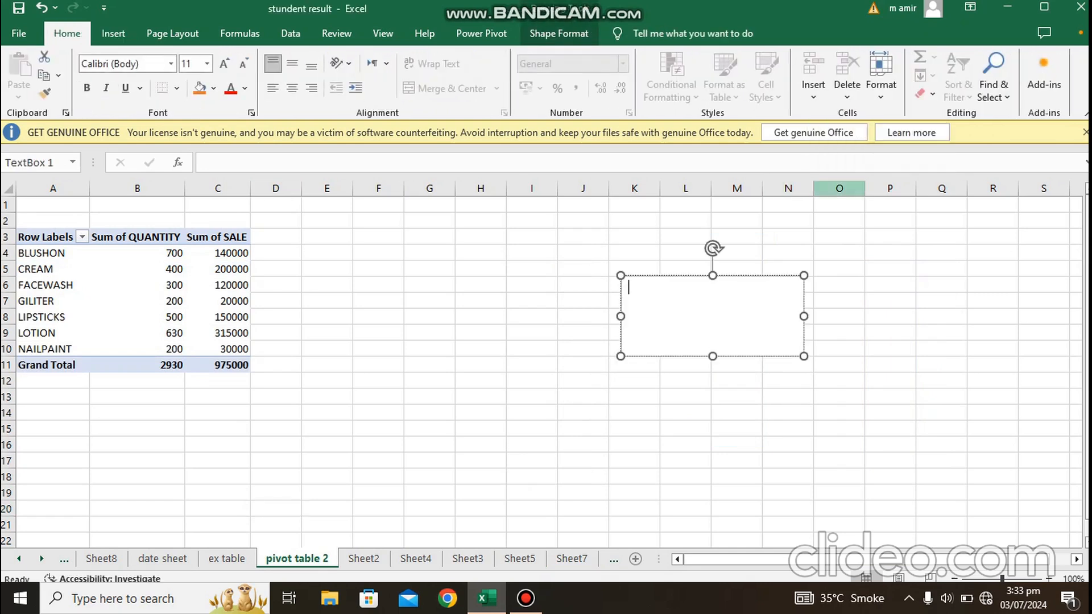
Step: Insert WordArt in the light gold outlined style and replace its placeholder text with "demo"
click(113, 33)
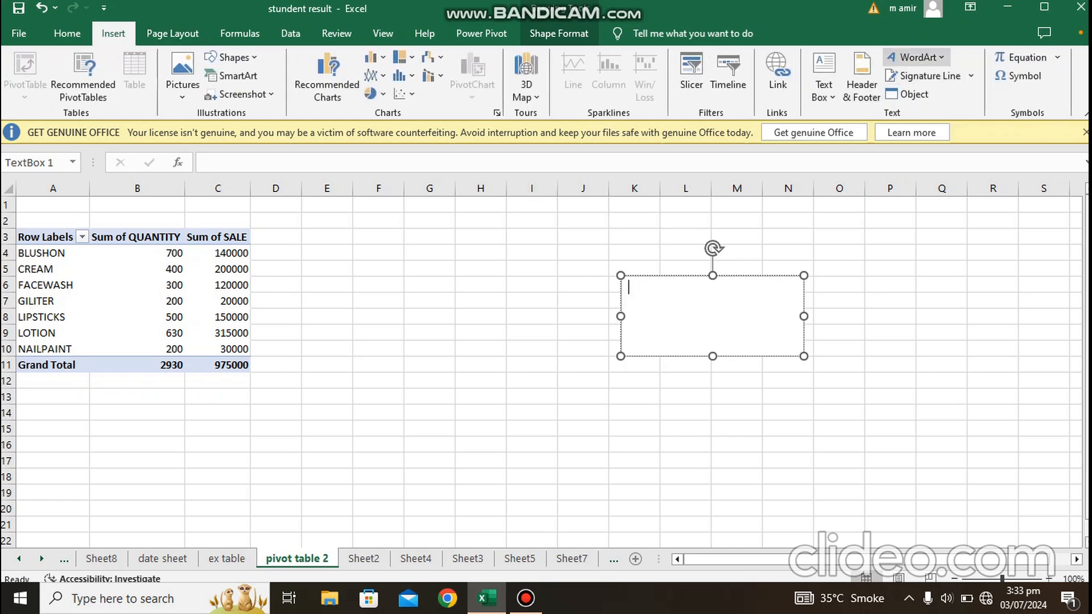
click(916, 57)
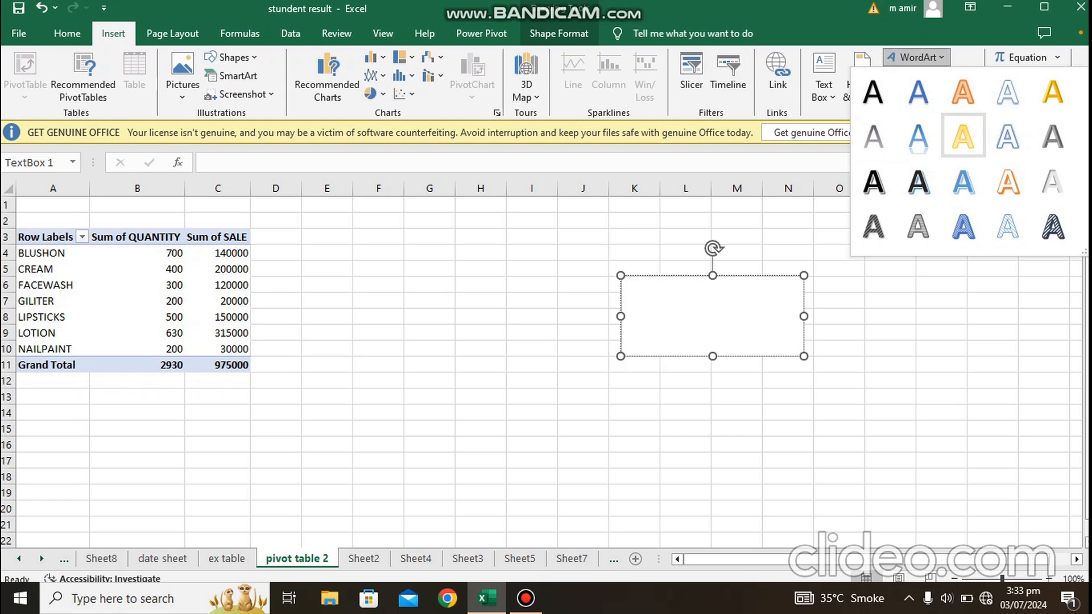
click(963, 136)
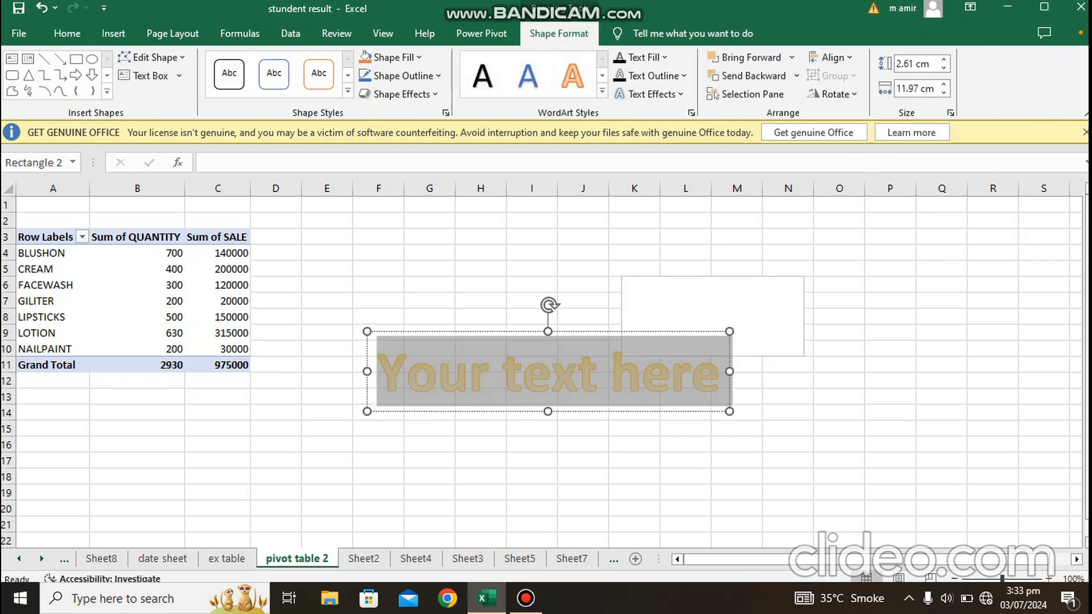
double_click(576, 372)
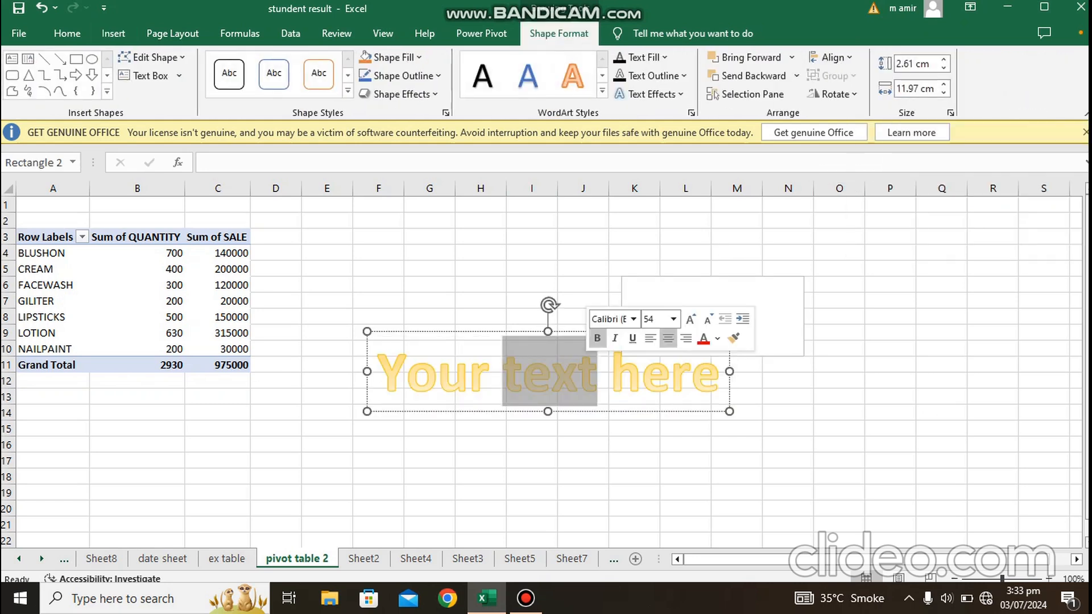
key(ctrl+a)
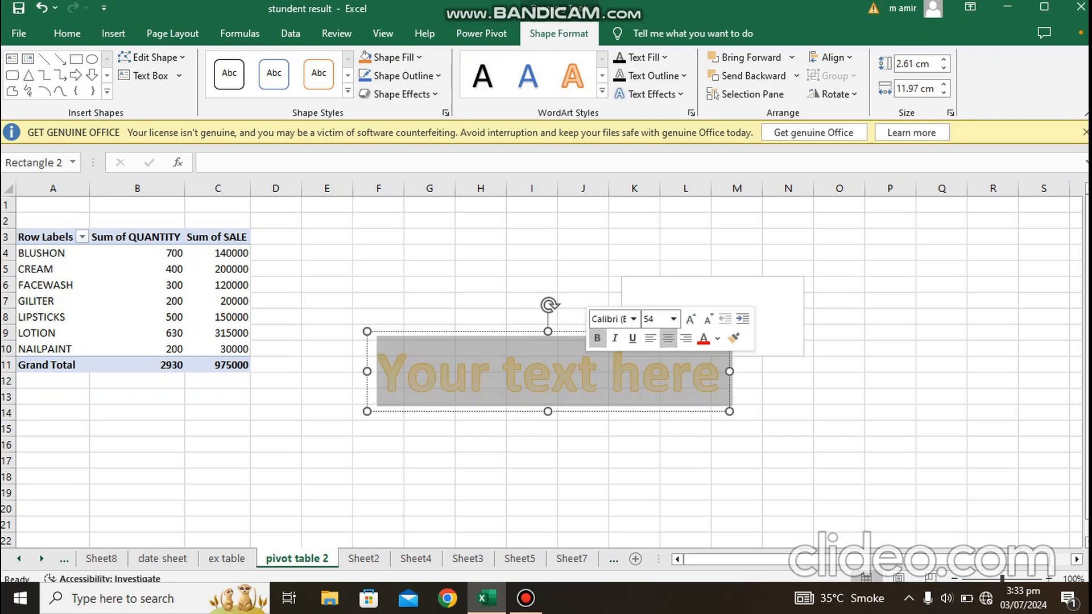
text(demo)
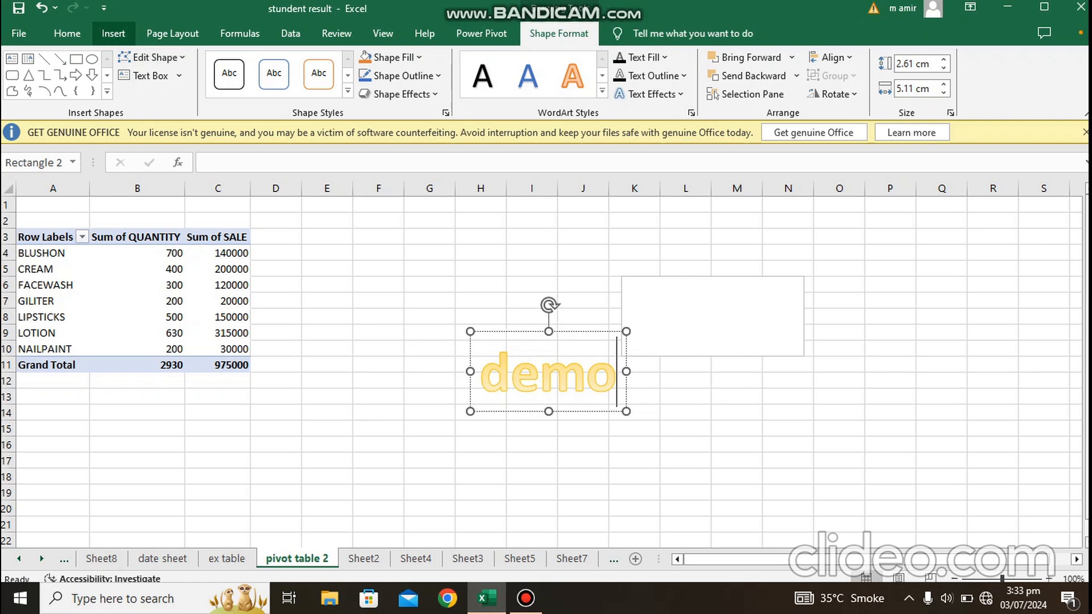
Step: Add a page header reading "product data" in the centre section of the pivot table 2 sheet
click(113, 33)
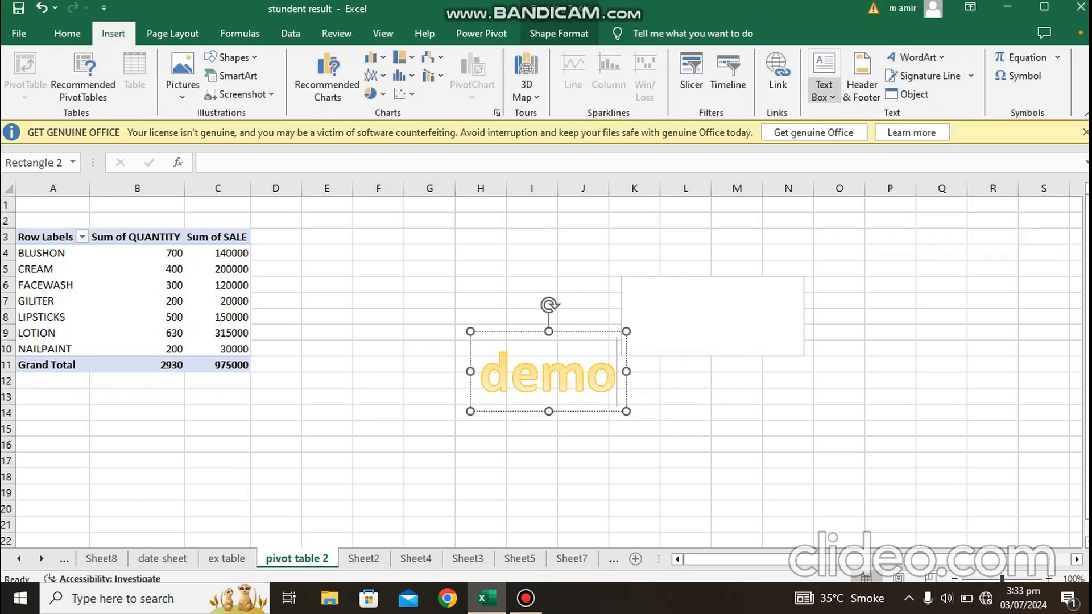
click(862, 76)
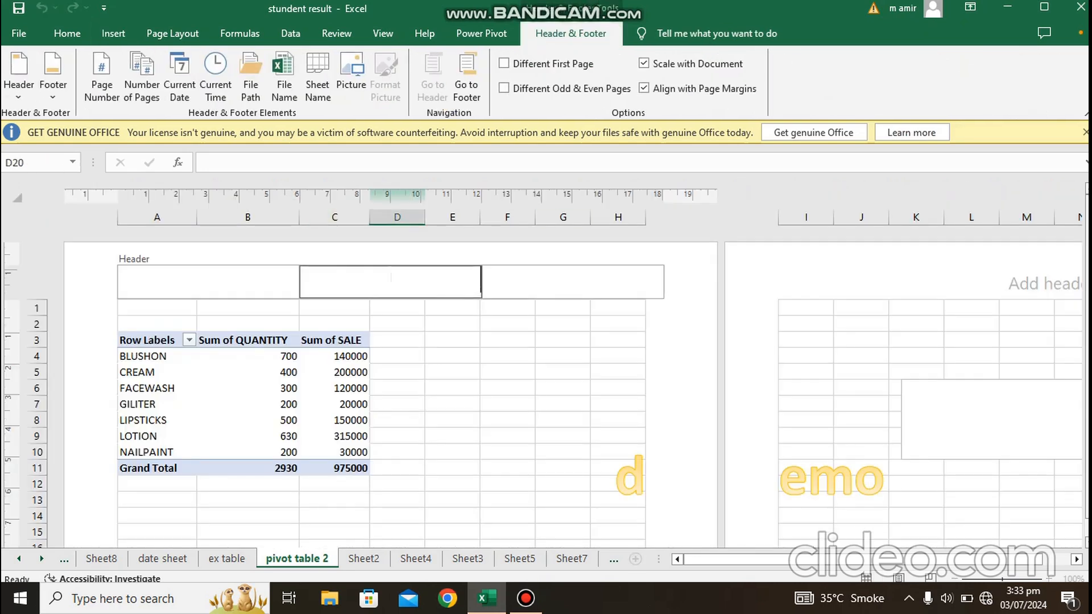
text(product data)
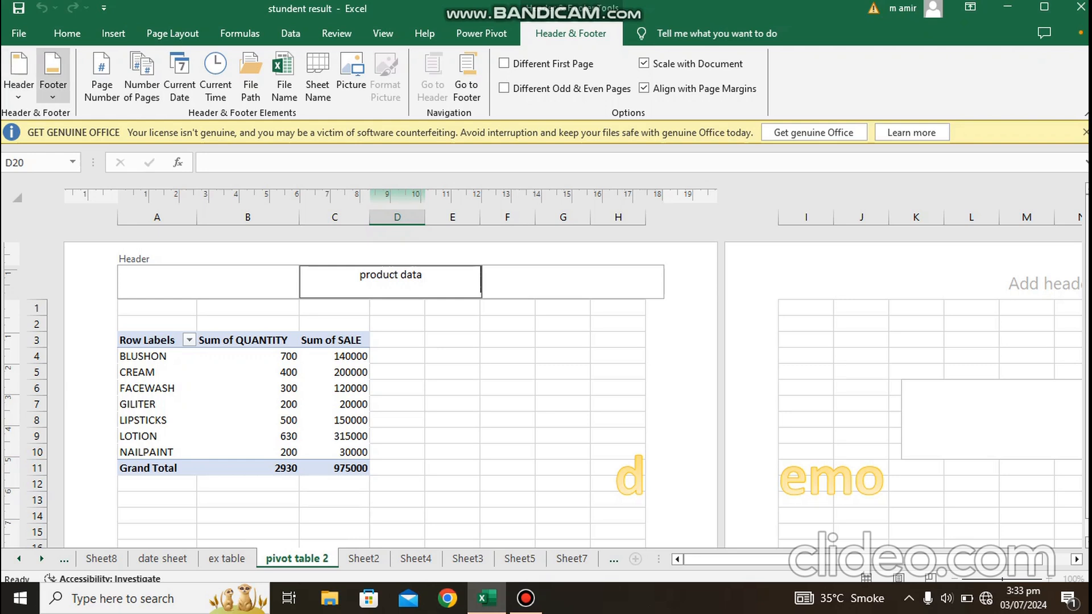
Step: Apply the "pivot table 2" preset as the page footer and replace it with the "Page 1" preset
click(52, 79)
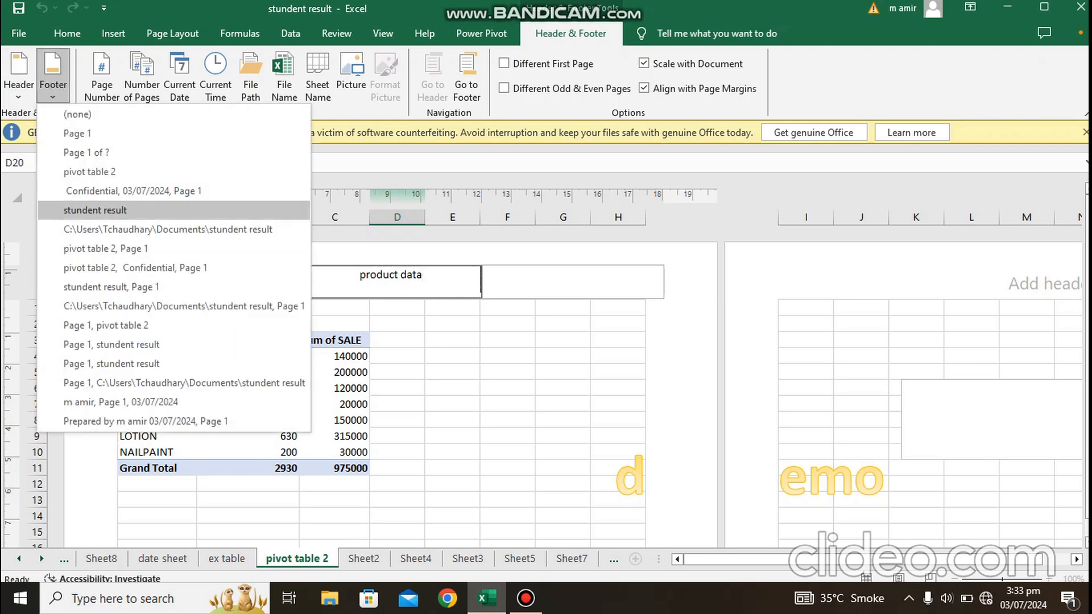
click(90, 171)
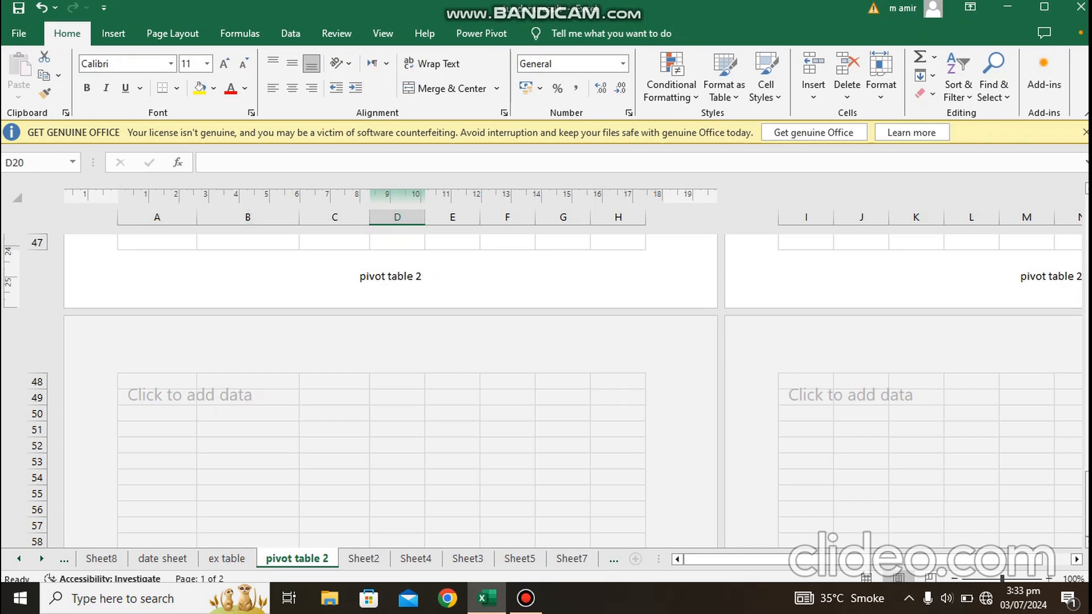
click(114, 33)
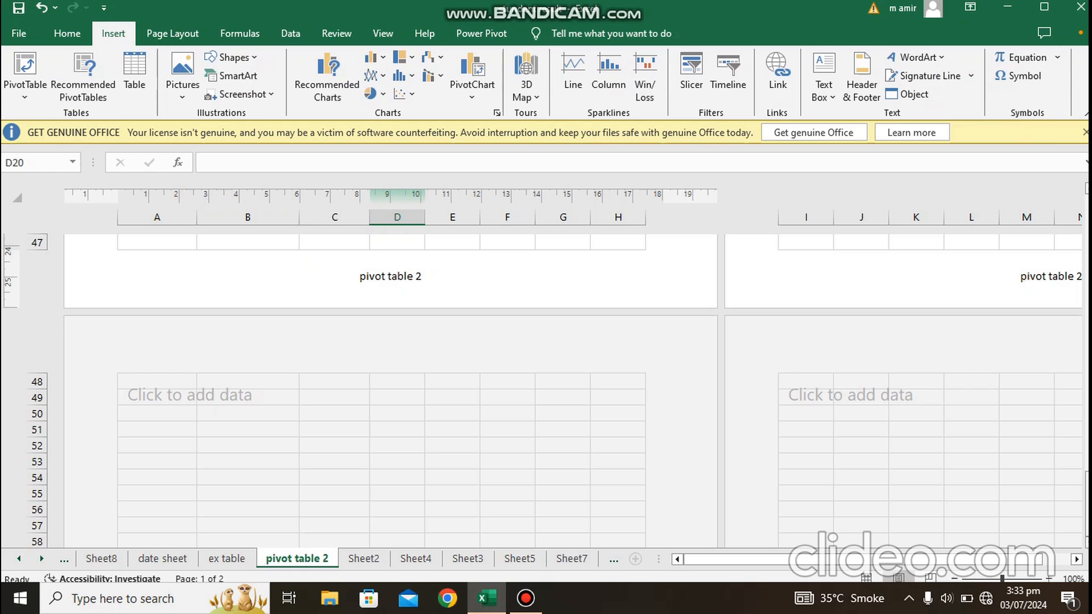
click(862, 77)
click(52, 86)
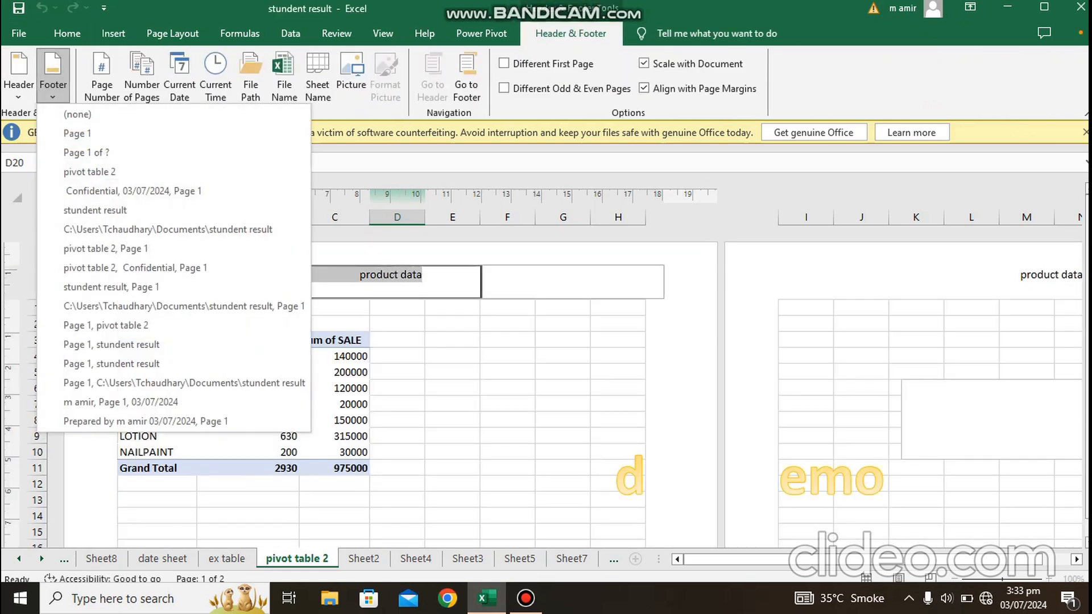
click(77, 134)
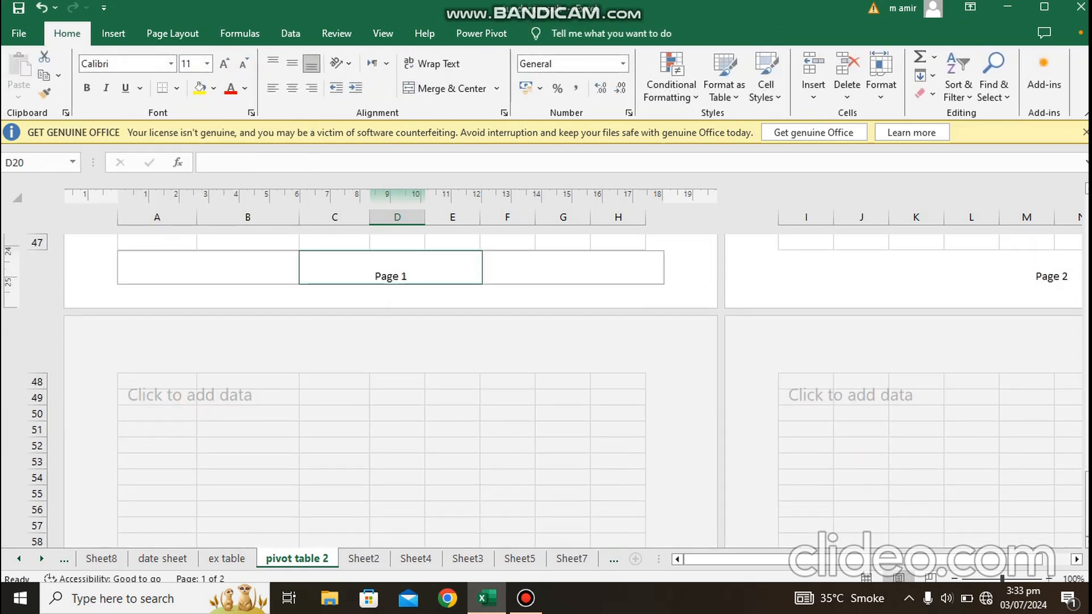
Step: Insert a signature line at cell D20 with the suggested signer's name and the title "manager"
click(113, 33)
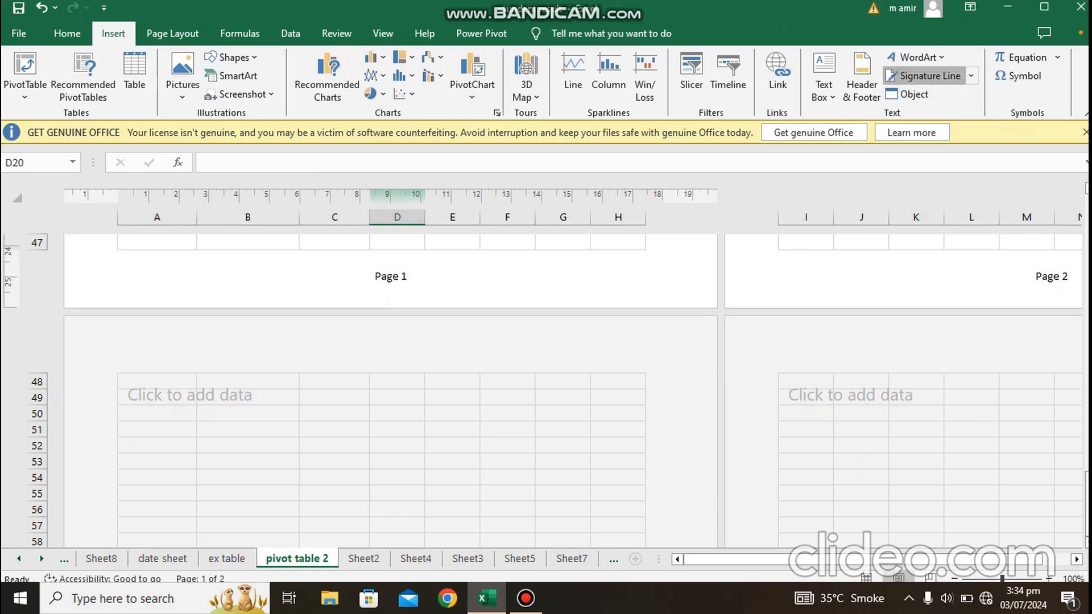
click(925, 76)
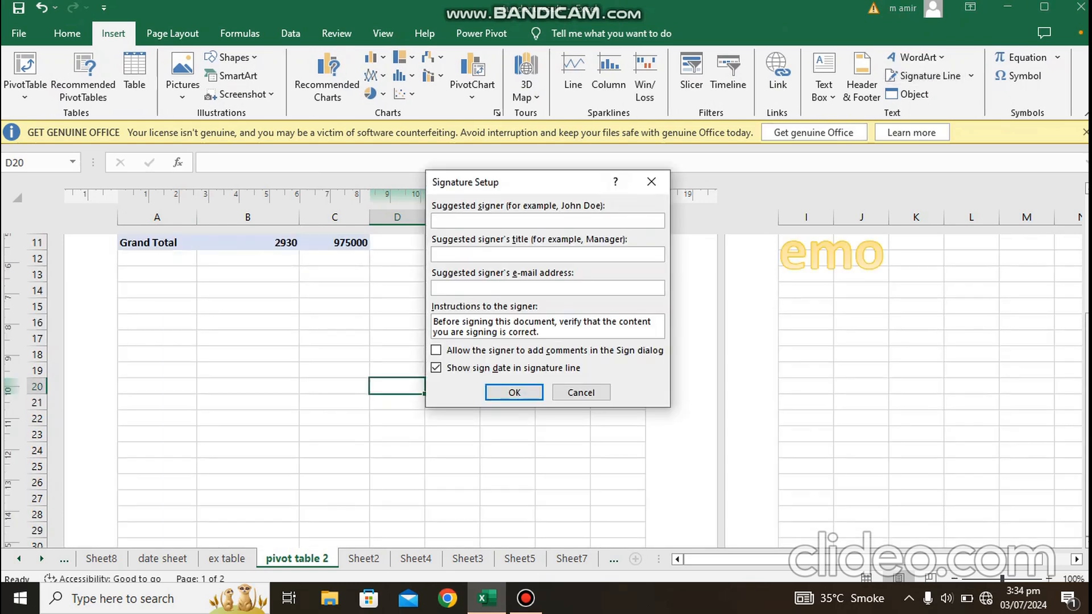
text(ijaz)
key(BackSpace)
key(BackSpace)
key(BackSpace)
key(BackSpace)
text(ali)
key(Tab)
text(manage)
key(Return)
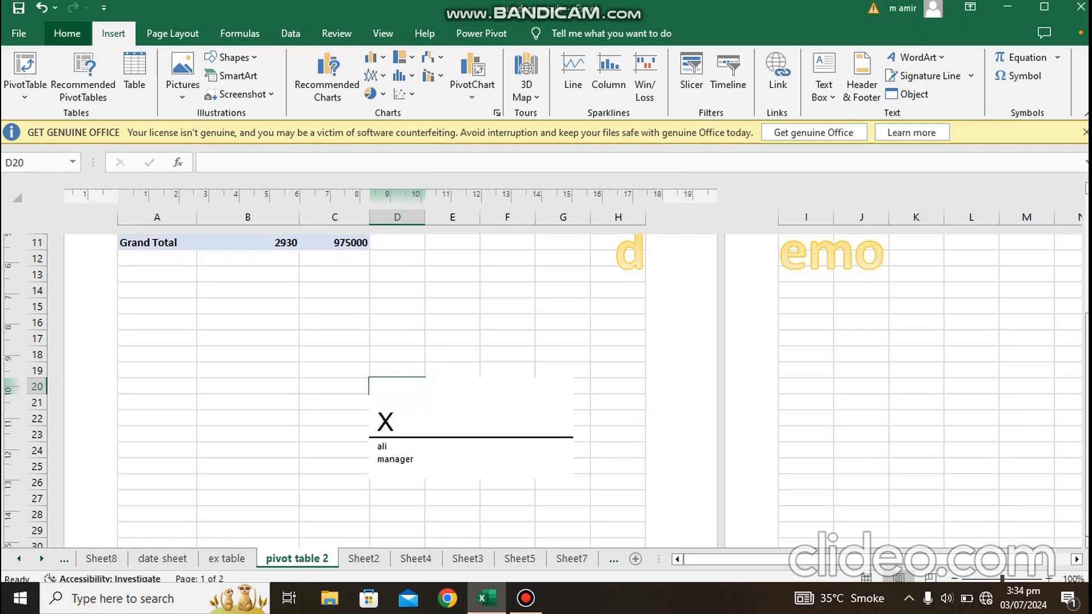
Step: Undo the signature line, footer, header, WordArt and text box, back through the last Date timeline range selection on Sheet8
click(67, 33)
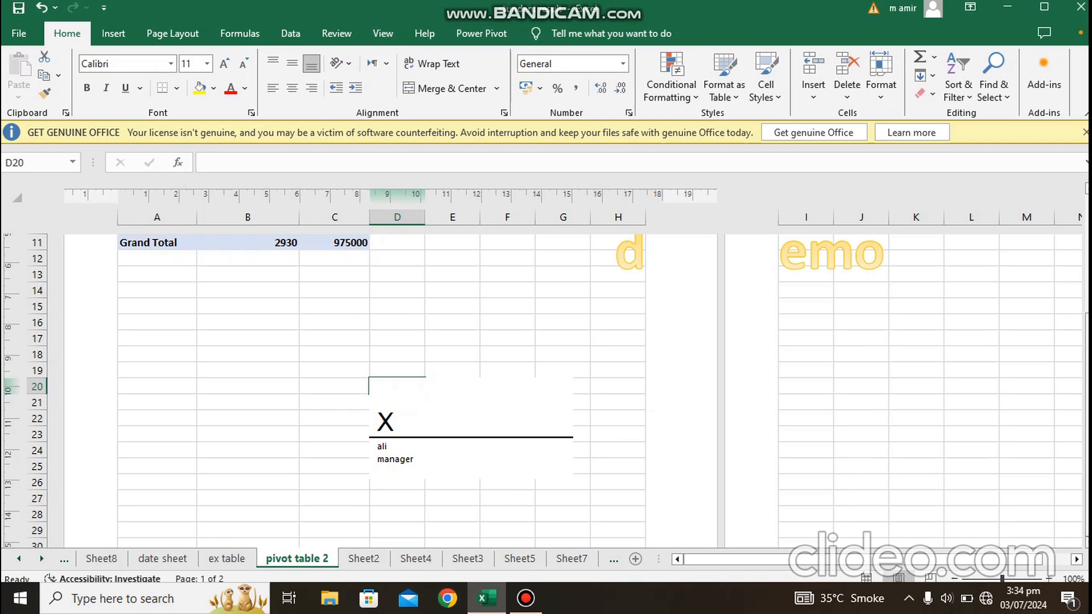
key(ctrl+z)
key(ctrl+z)
key(ctrl+z)
key(ctrl+z)
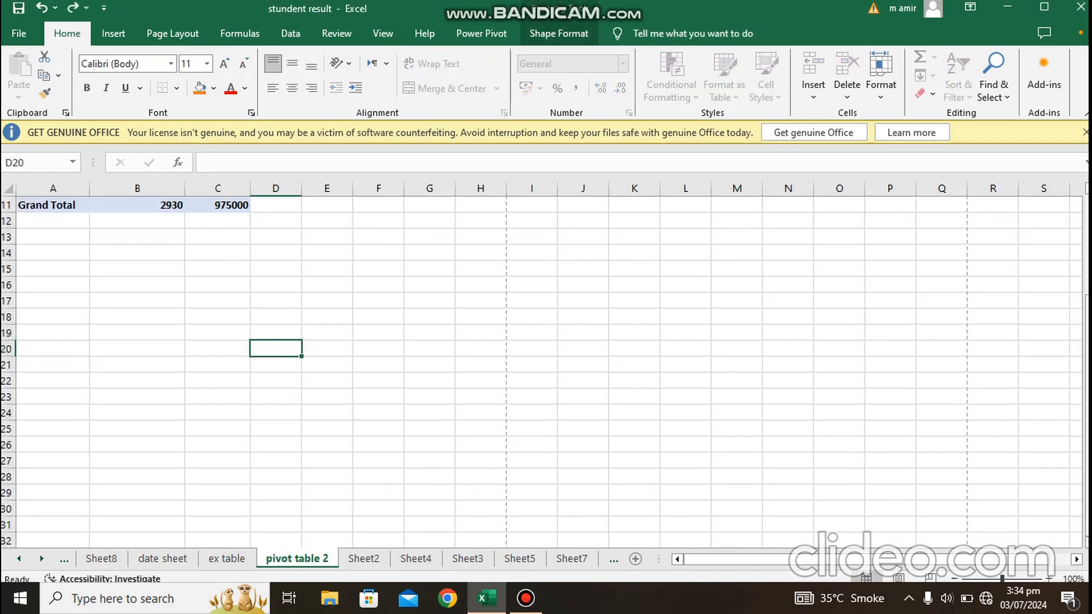
key(ctrl+z)
key(ctrl+z)
key(ctrl+z)
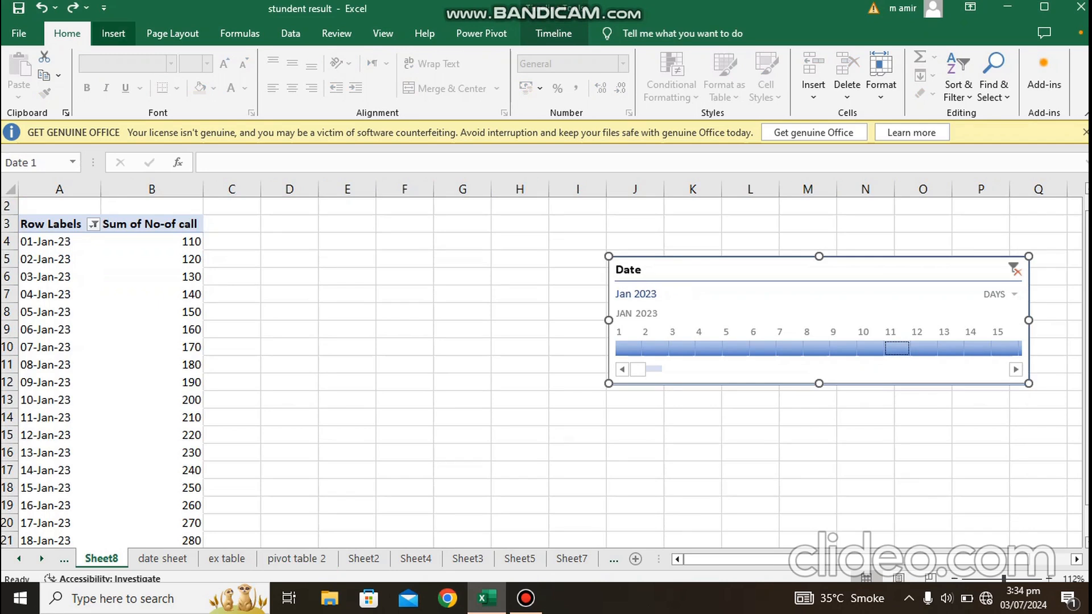
Step: Insert a new blank Bitmap Image object on Sheet8 and close its Paint editing window
click(113, 33)
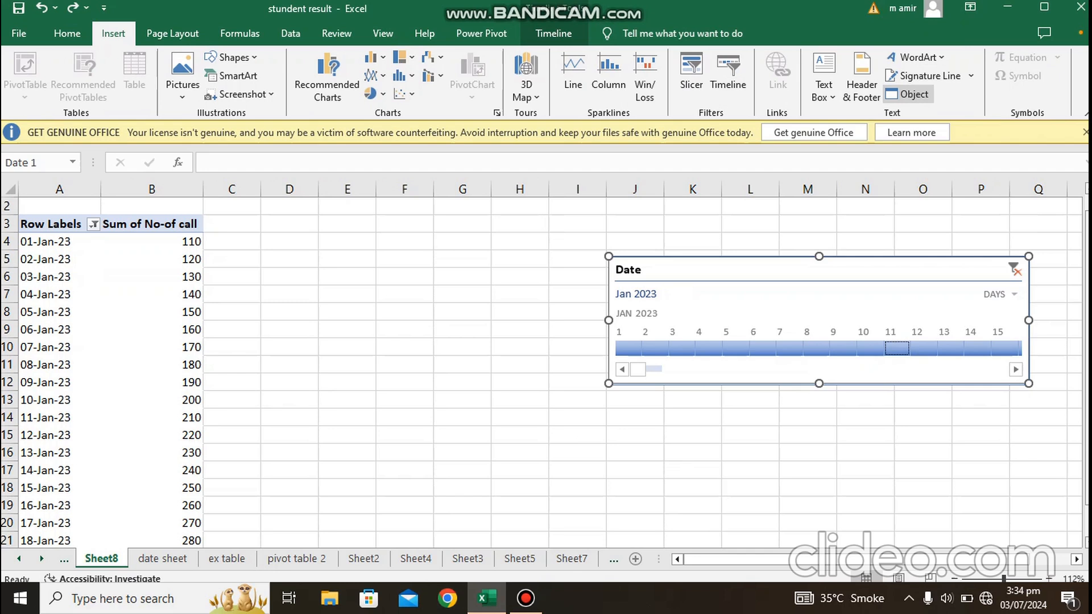
click(911, 93)
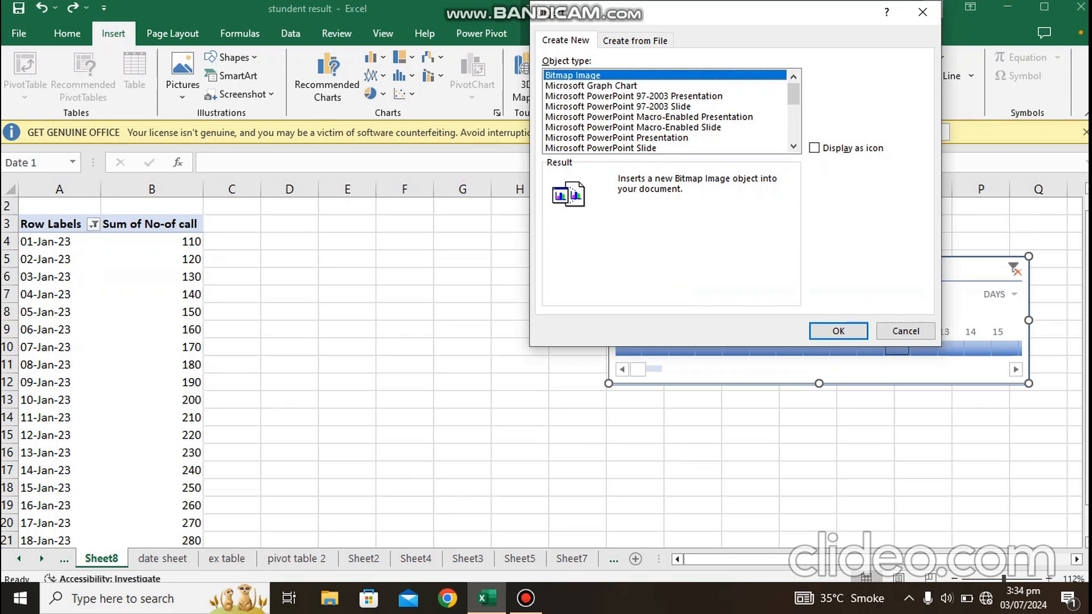
click(839, 331)
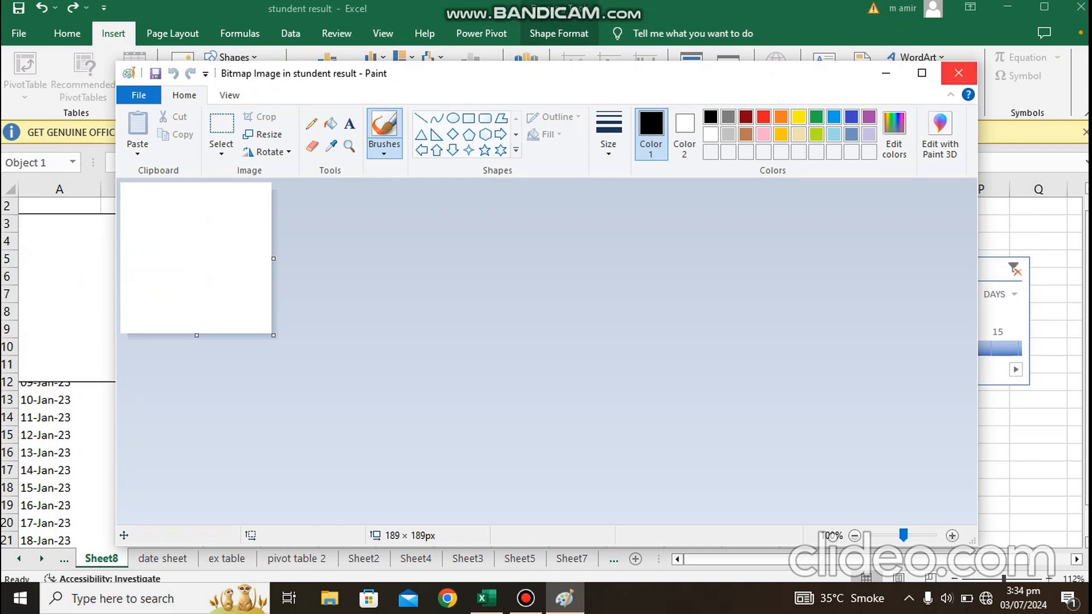
click(959, 73)
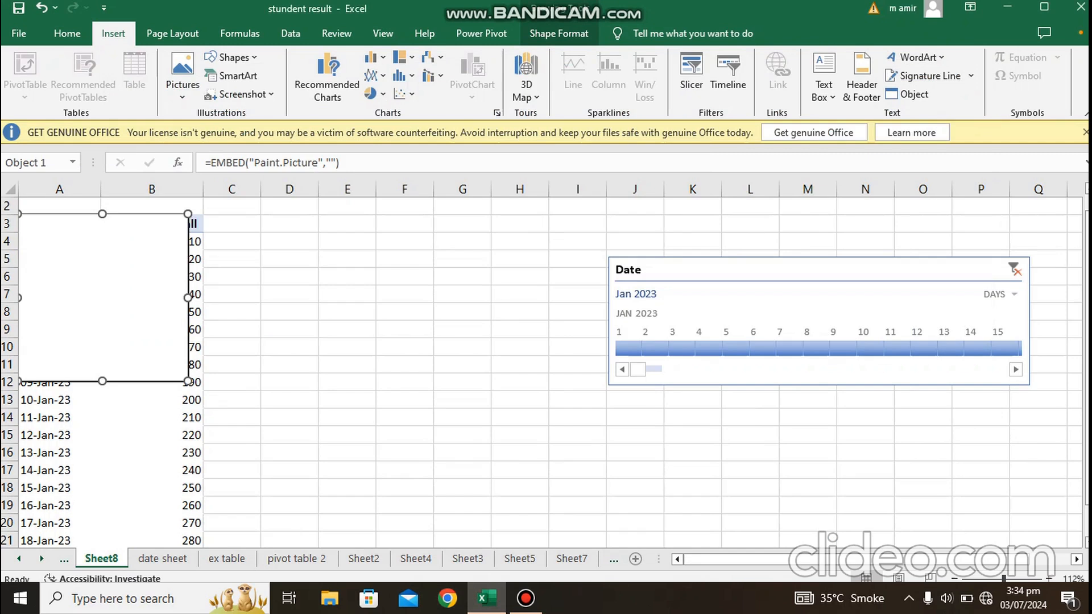
click(526, 598)
click(242, 114)
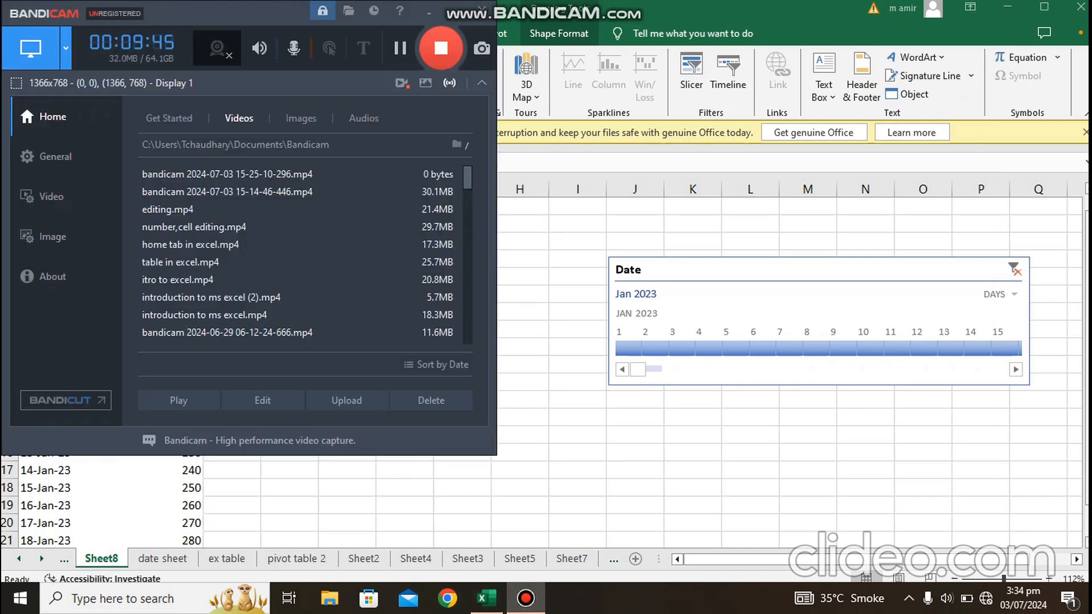